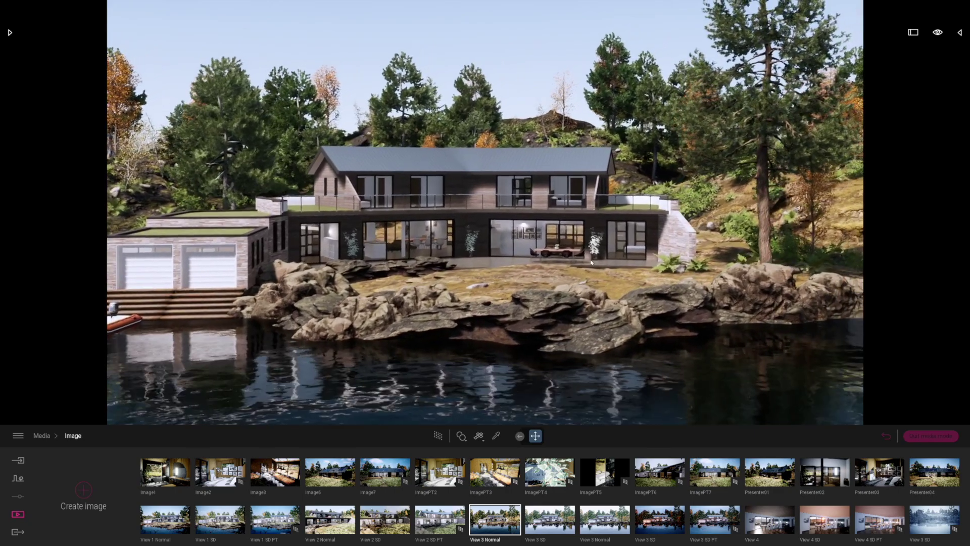
Step: Duplicate the View 3 Normal image, select the copy and open its camera settings
key(e)
right_drag(591, 263, 623, 263)
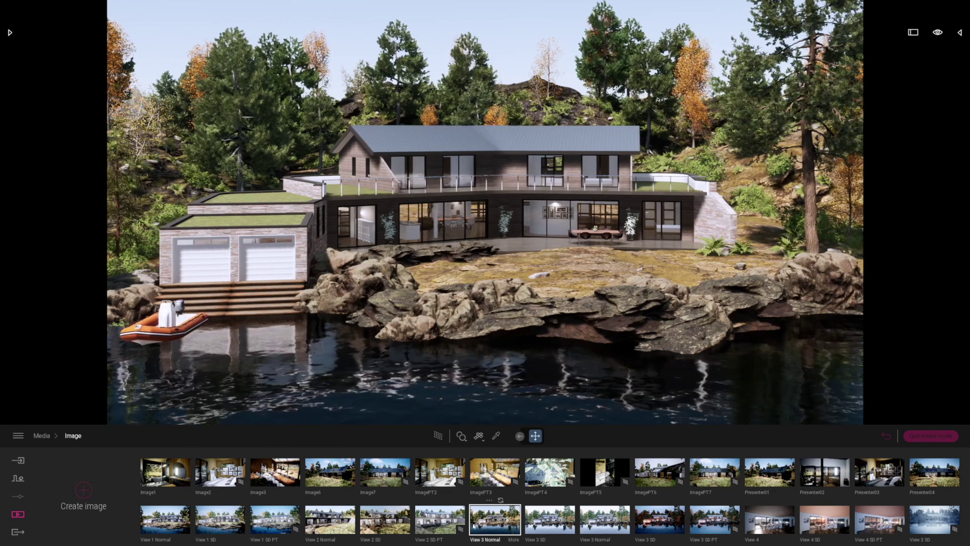
mouse_move(492, 504)
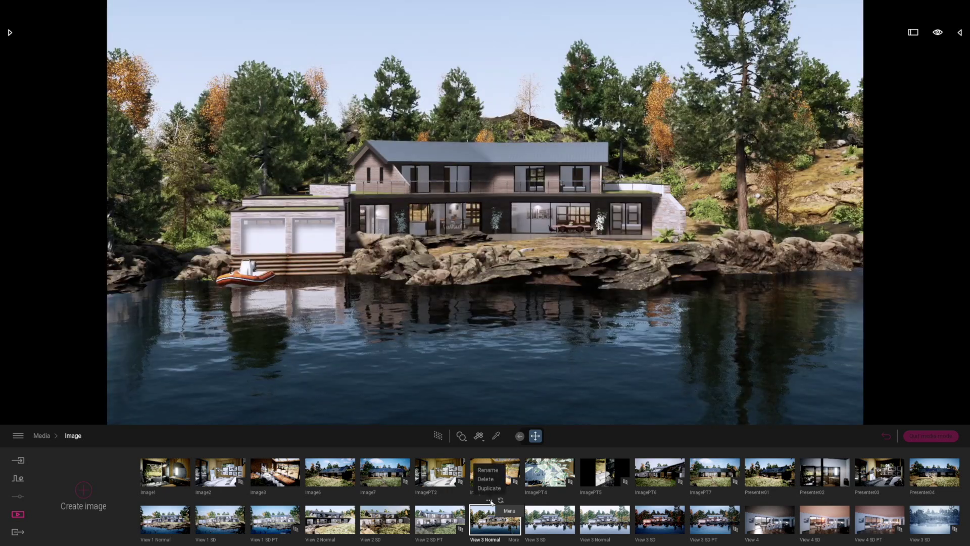
click(490, 501)
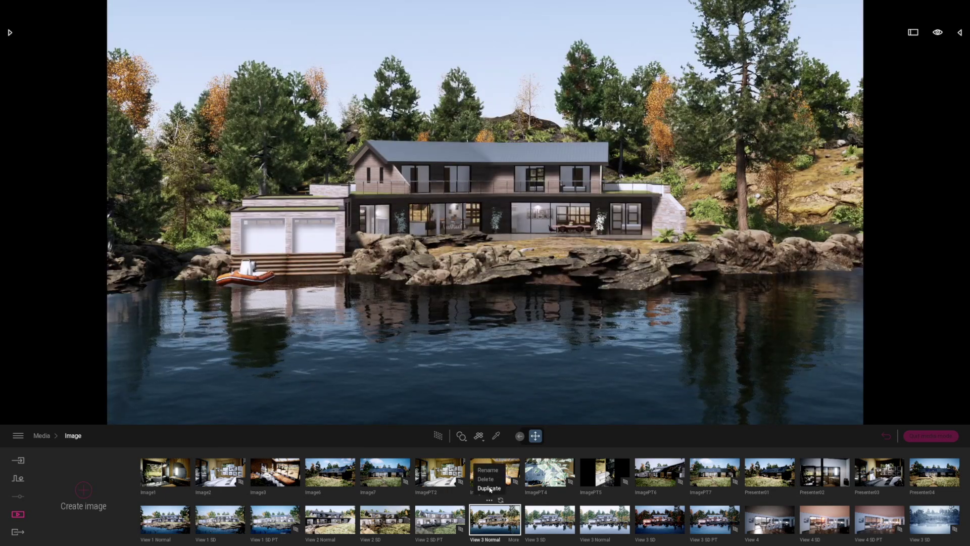
click(489, 488)
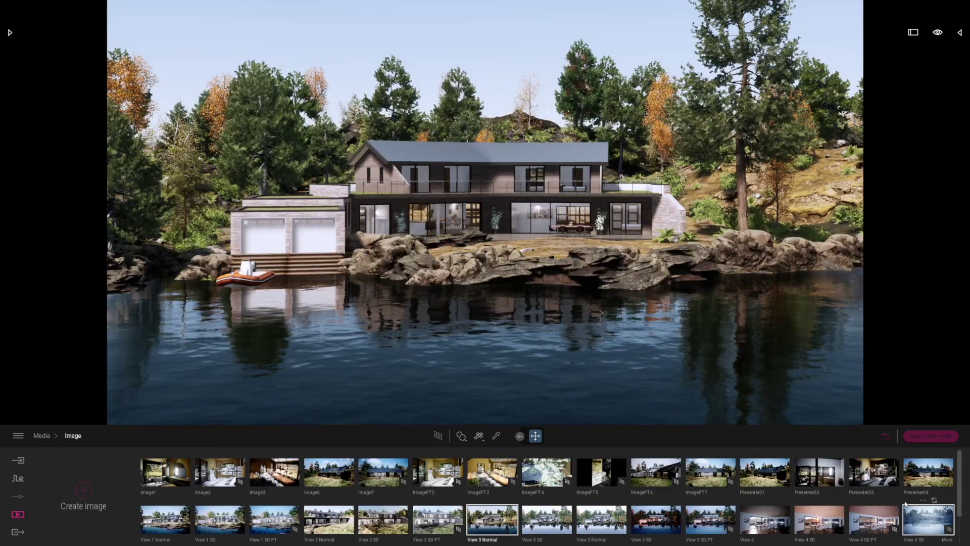
scroll(904, 506, down, 1)
mouse_move(159, 519)
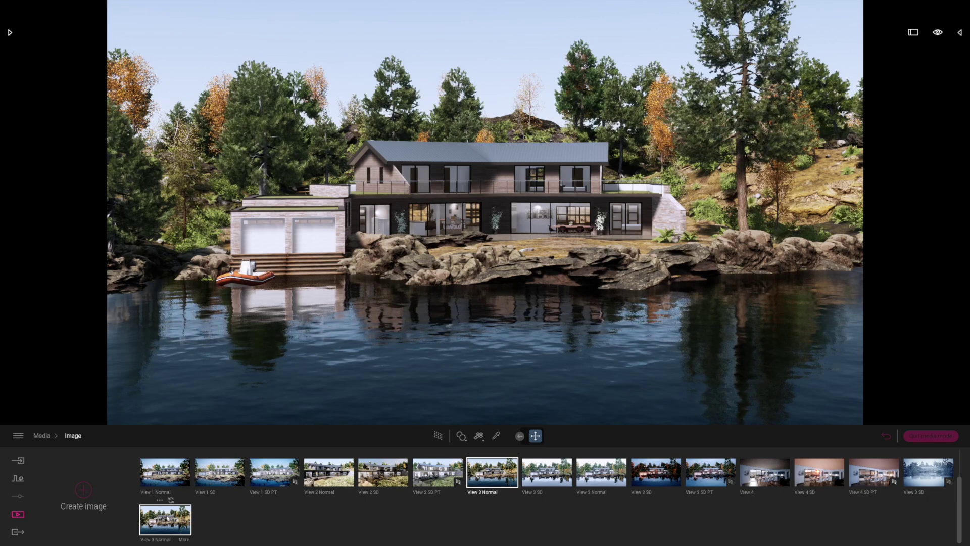
click(168, 519)
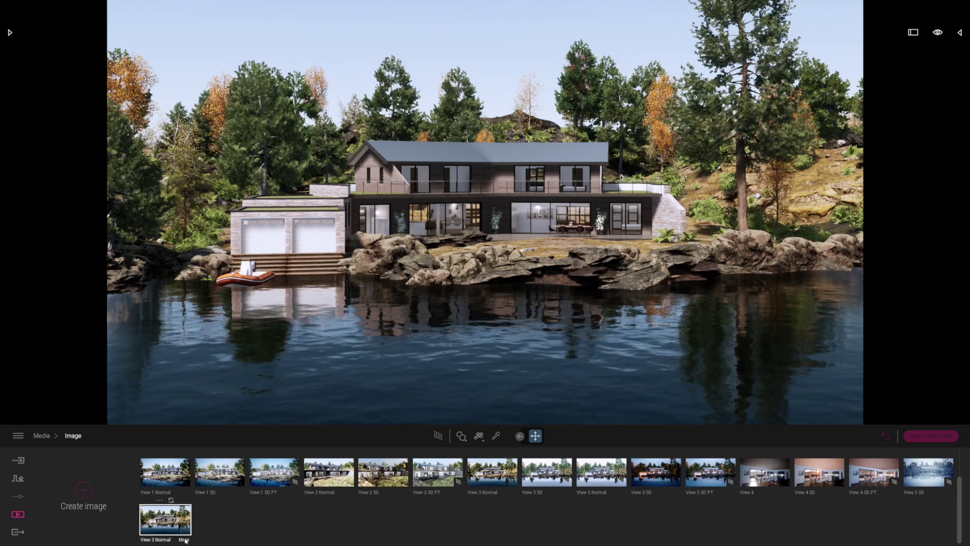
click(183, 539)
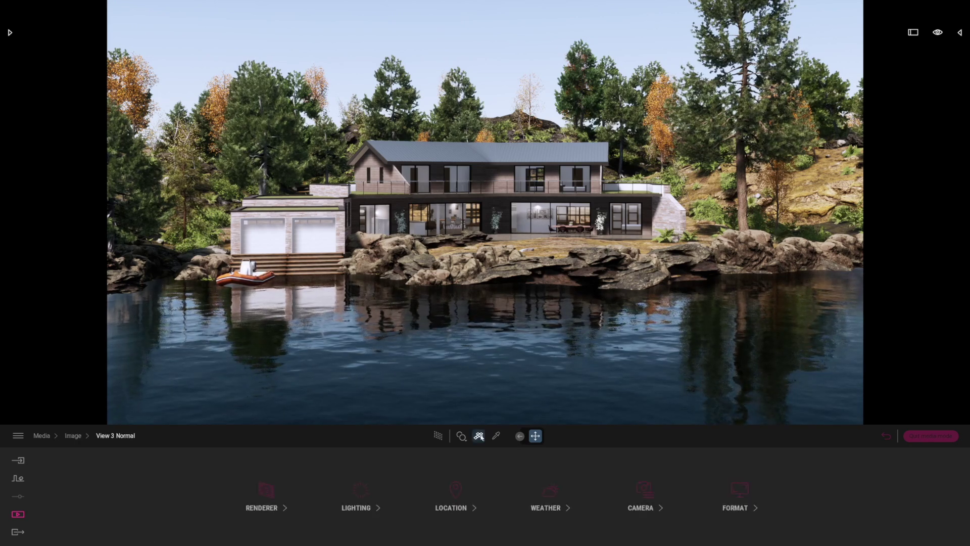
click(645, 489)
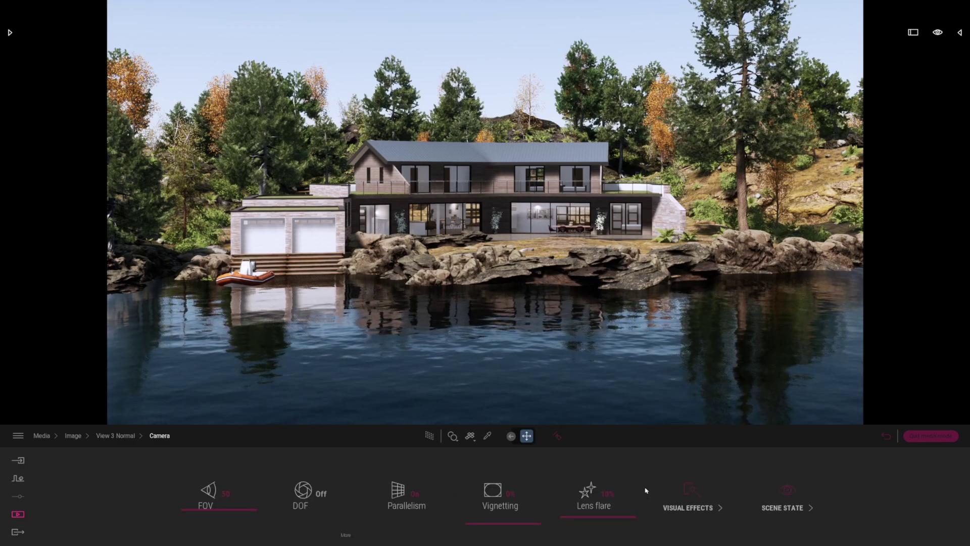
Step: Try a different Vignetting level and toggle Parallelism off and back on
drag(486, 524, 482, 543)
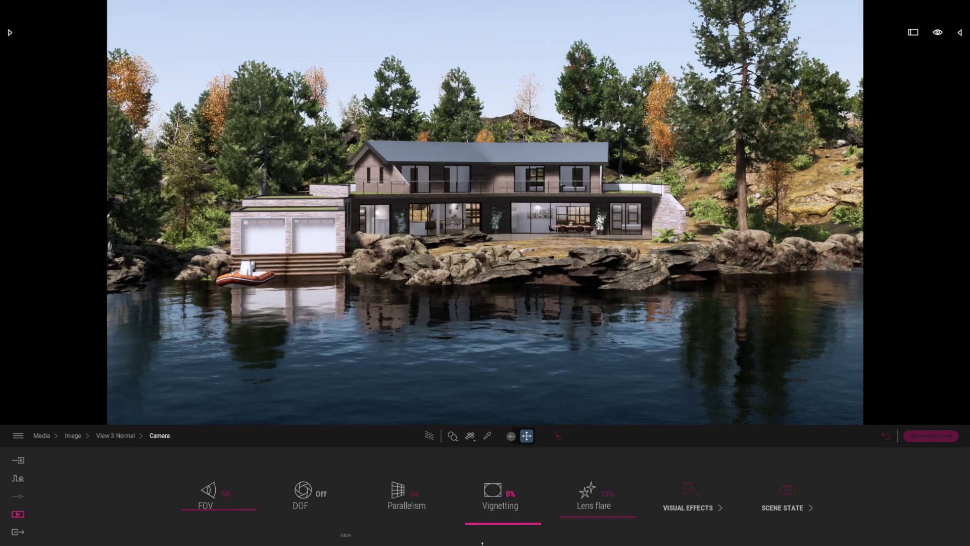
click(414, 496)
click(414, 491)
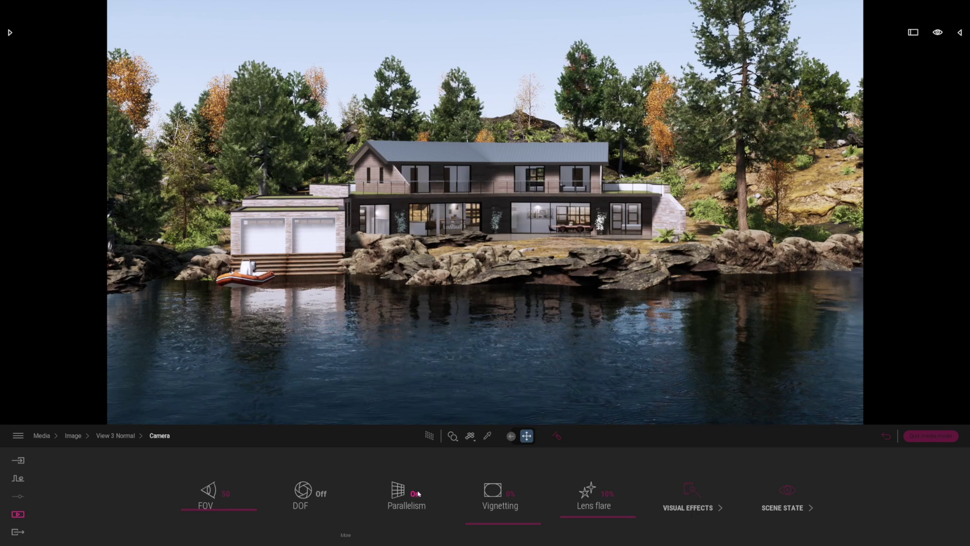
Step: Enable the Clay render visual effect for the duplicated image
click(690, 487)
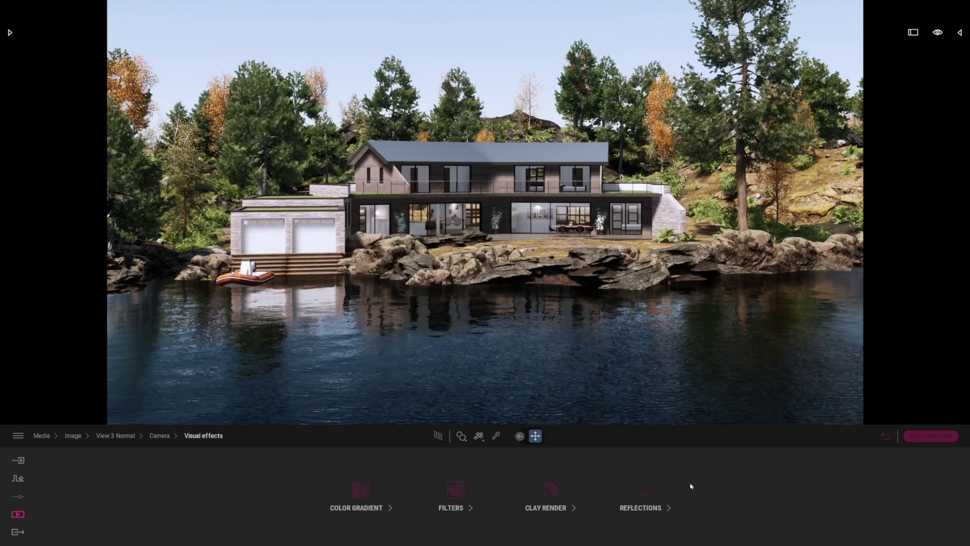
click(550, 491)
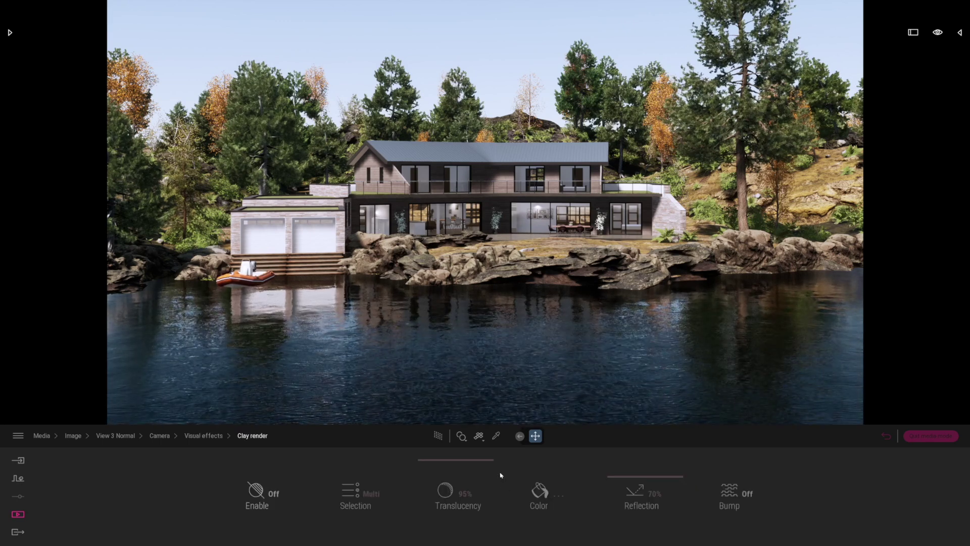
click(275, 494)
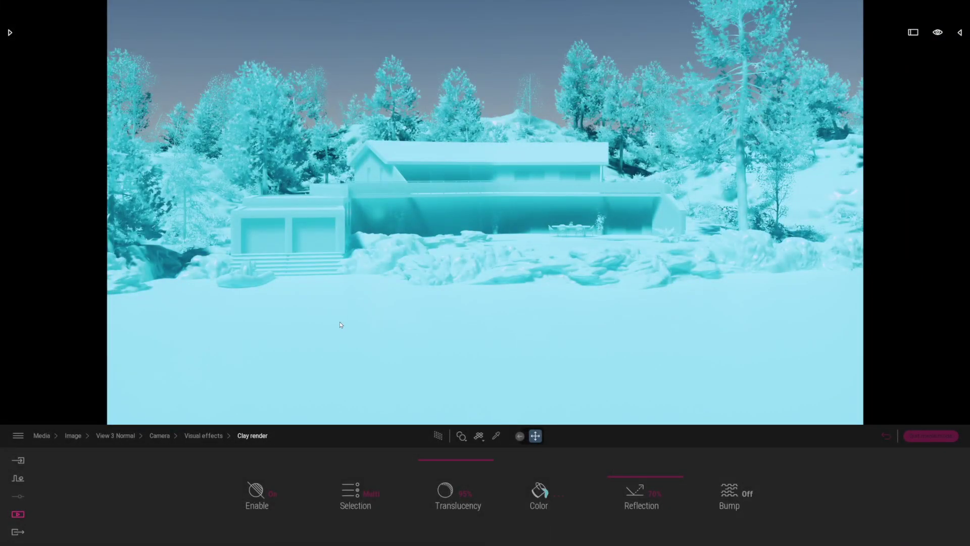
Step: Set the clay render color to a near-white R 255, G 240, B 255, store it as a swatch and accept it
click(558, 495)
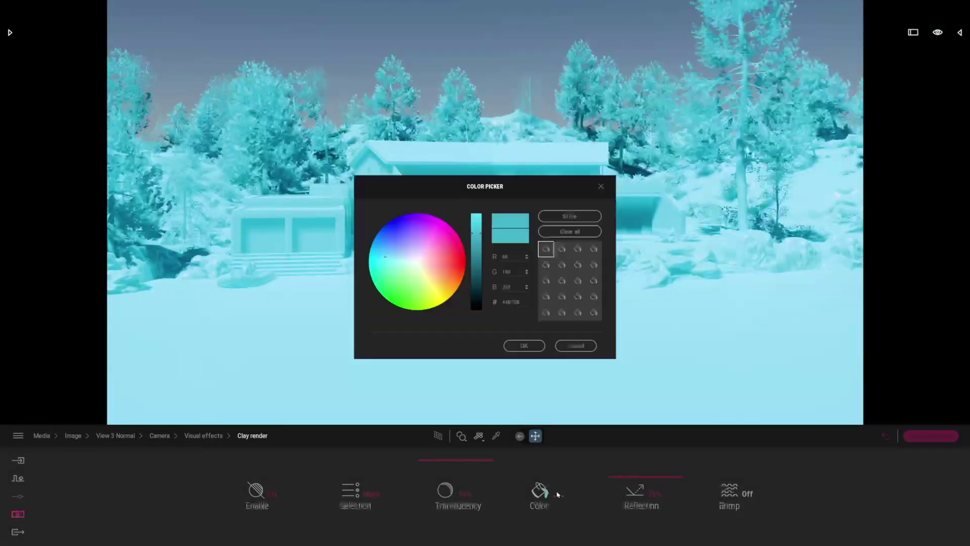
click(418, 262)
double_click(511, 257)
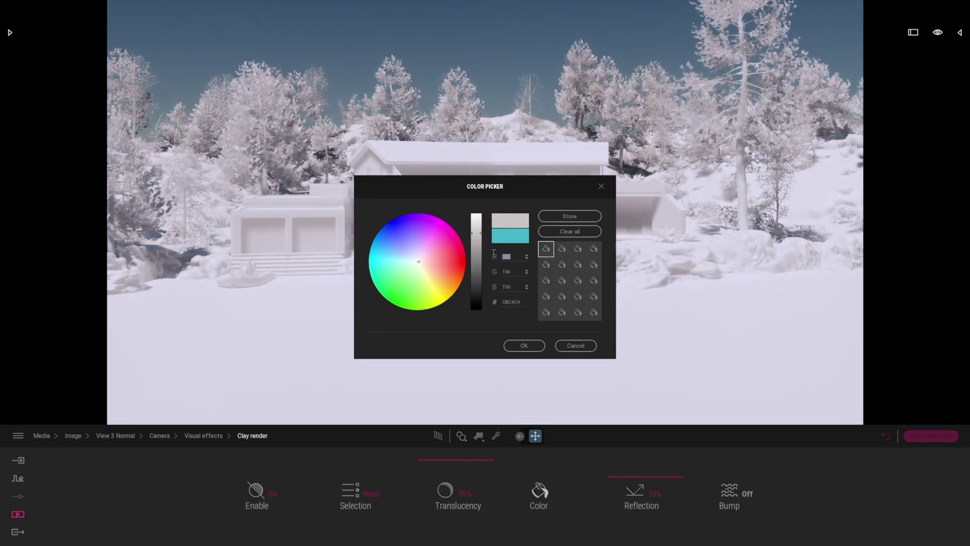
text(1000)
key(Return)
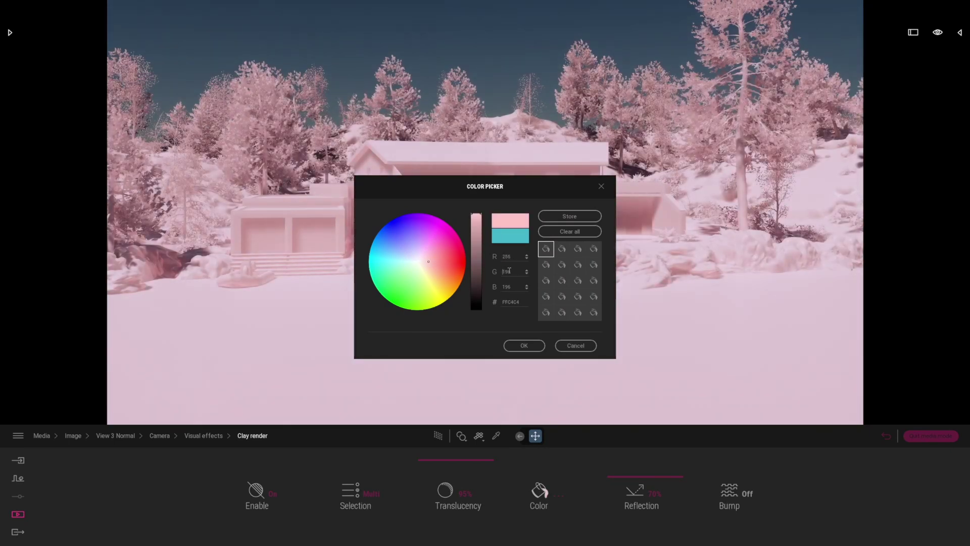
double_click(509, 270)
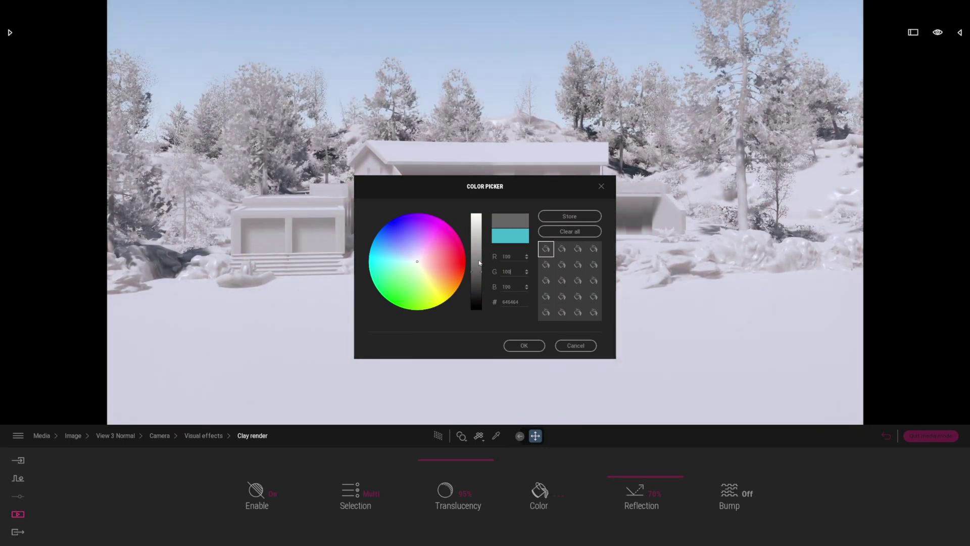
drag(478, 273, 480, 214)
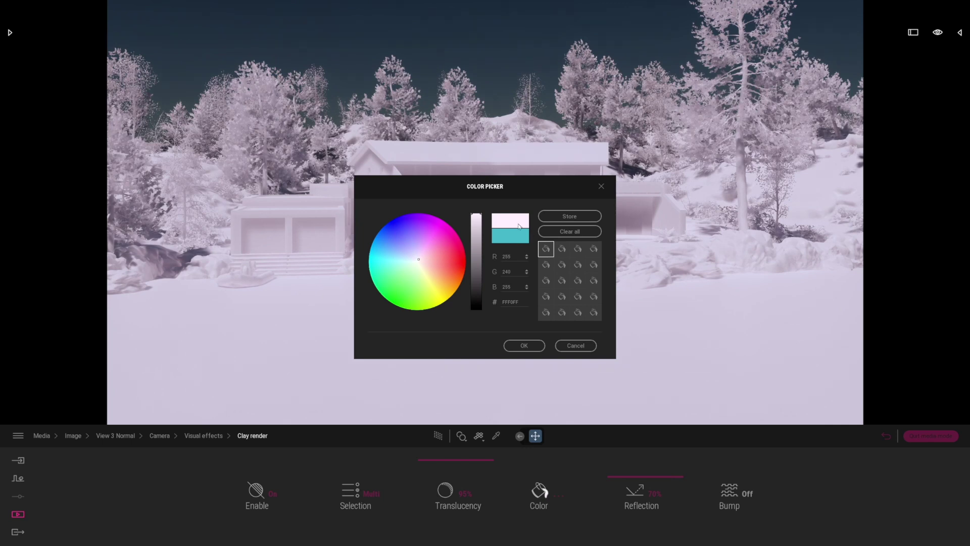
click(567, 216)
click(524, 346)
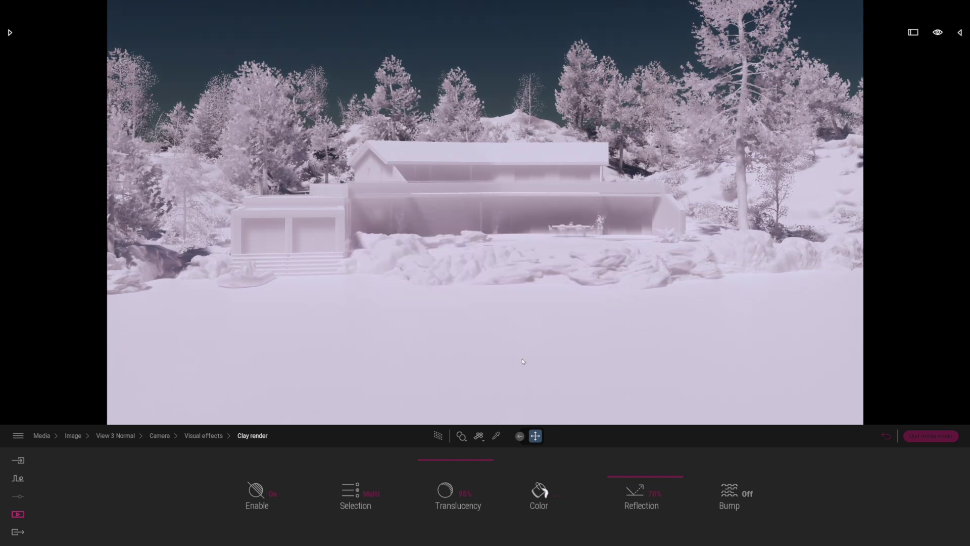
Step: Set the clay render's translucency to 10%
middle_drag(565, 320, 526, 394)
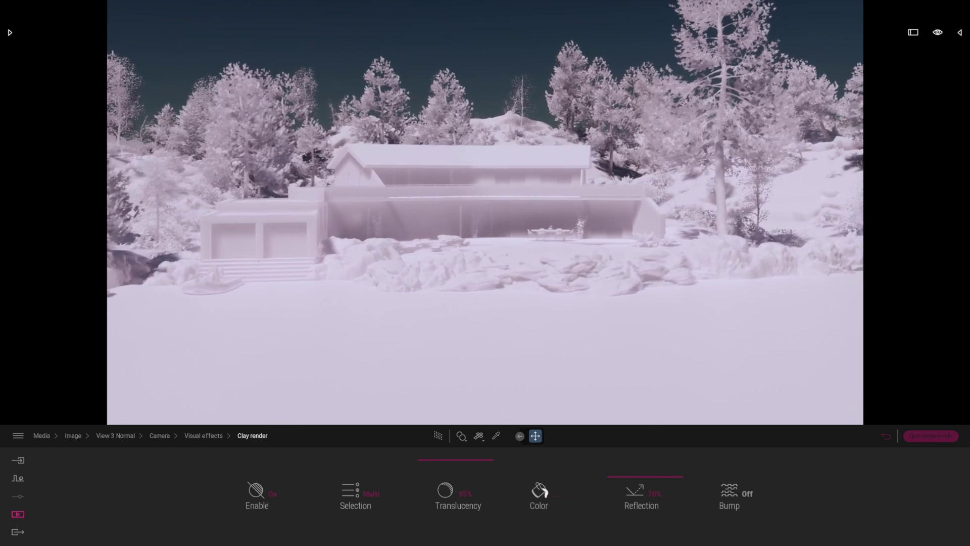
right_drag(505, 252, 505, 344)
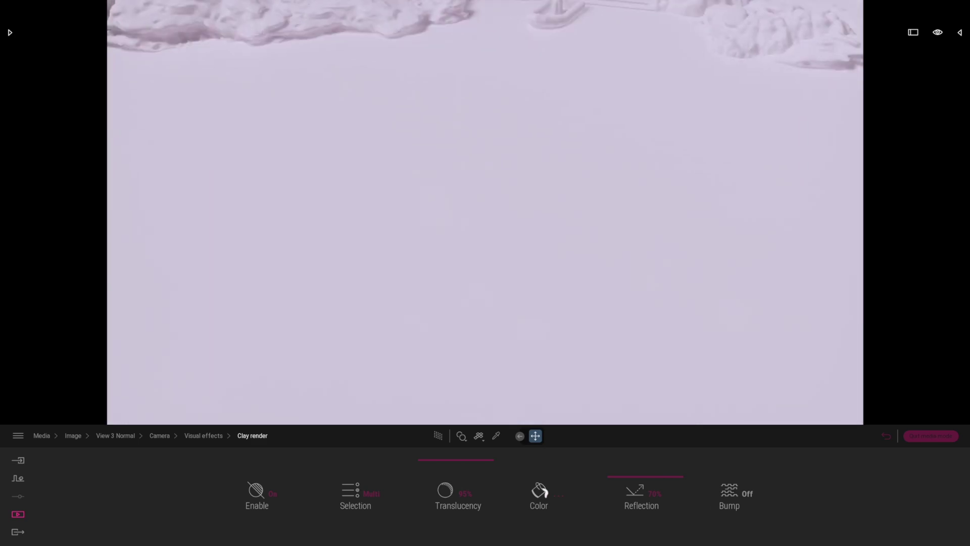
middle_drag(505, 283, 506, 354)
right_drag(657, 384, 711, 248)
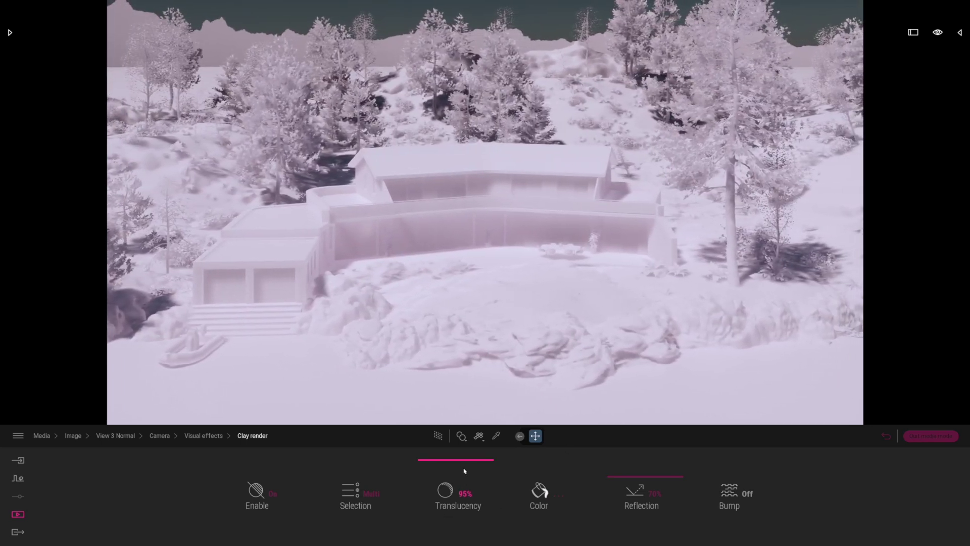
drag(426, 461, 429, 519)
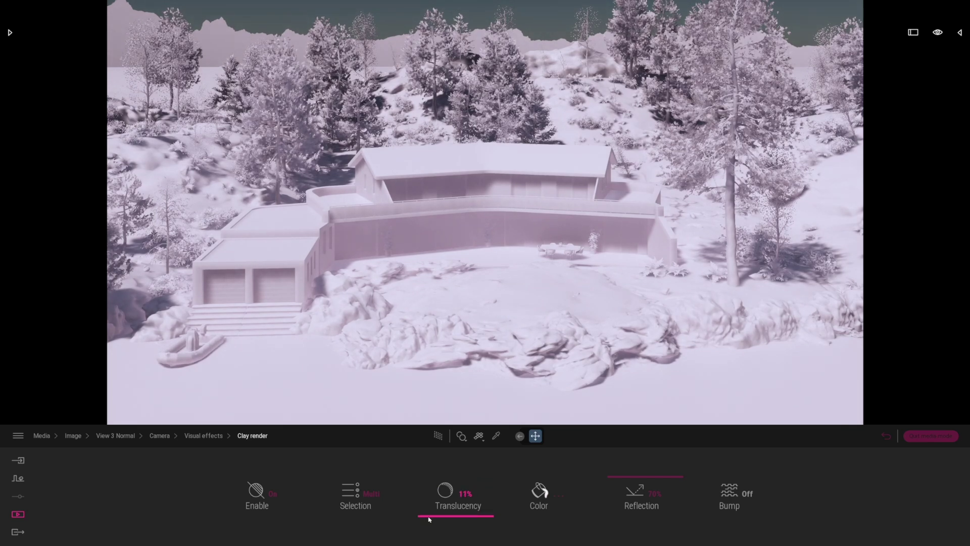
click(459, 493)
text(10)
key(Return)
key(BackSpace)
Step: Exclude Glass from the clay render selection, trying Landscape and Vegetation off and including both again
middle_drag(700, 324, 666, 318)
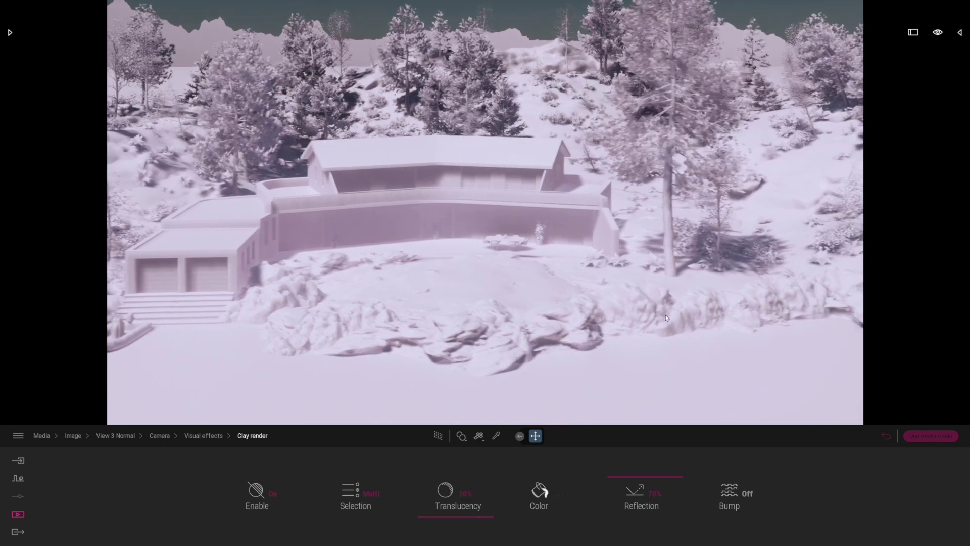
right_drag(666, 317, 606, 302)
key(d)
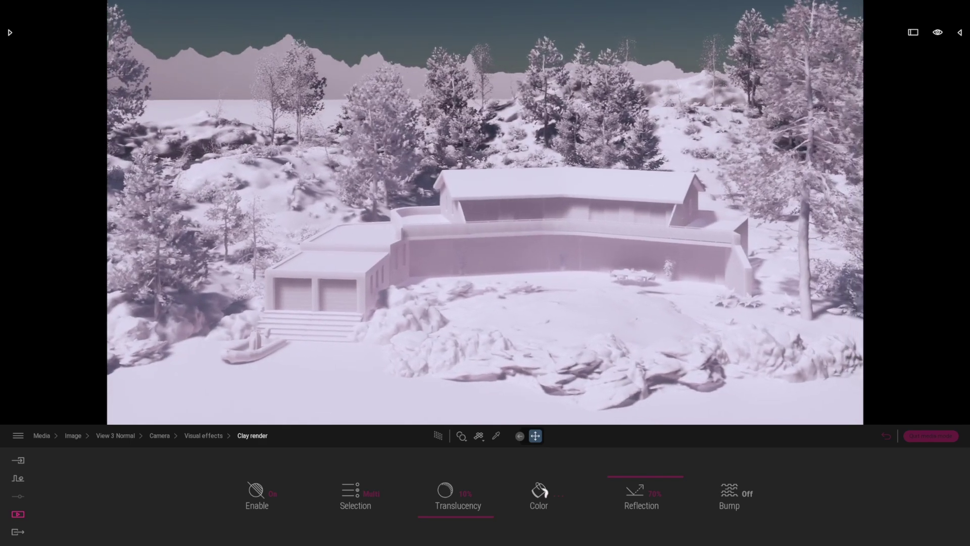
middle_drag(607, 302, 517, 273)
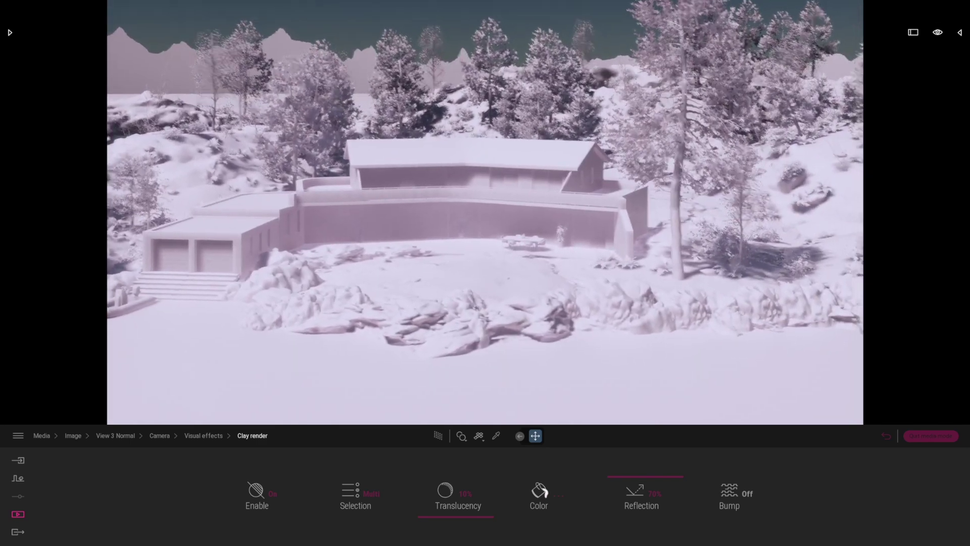
right_drag(660, 363, 615, 368)
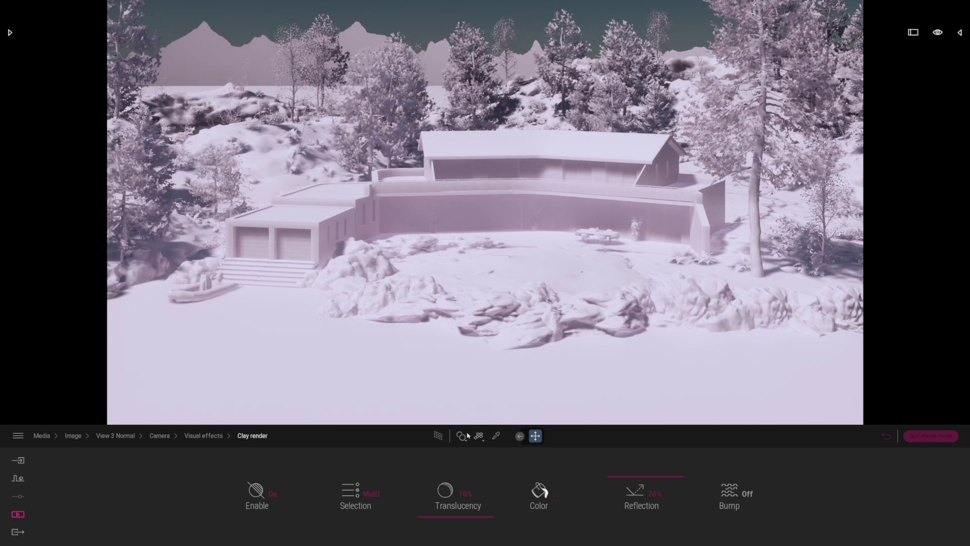
click(371, 495)
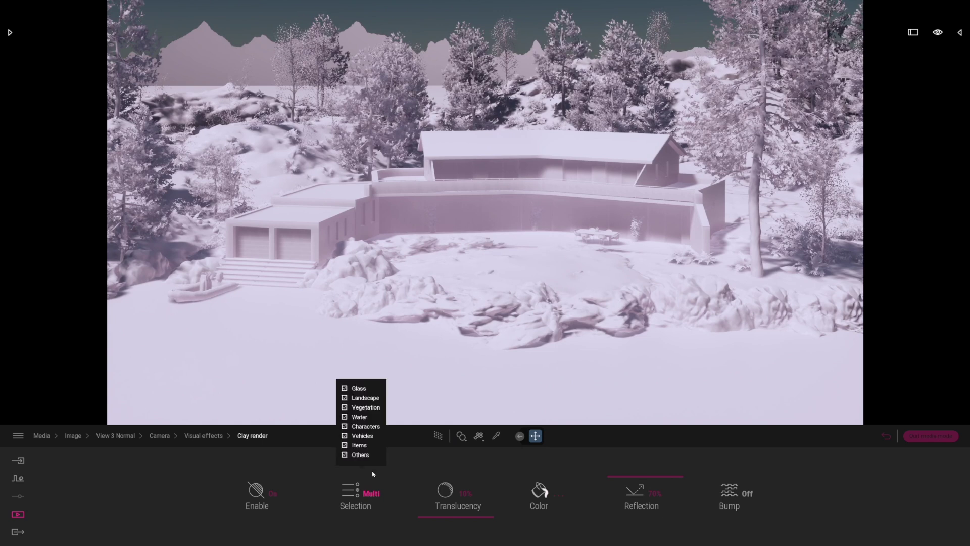
click(344, 389)
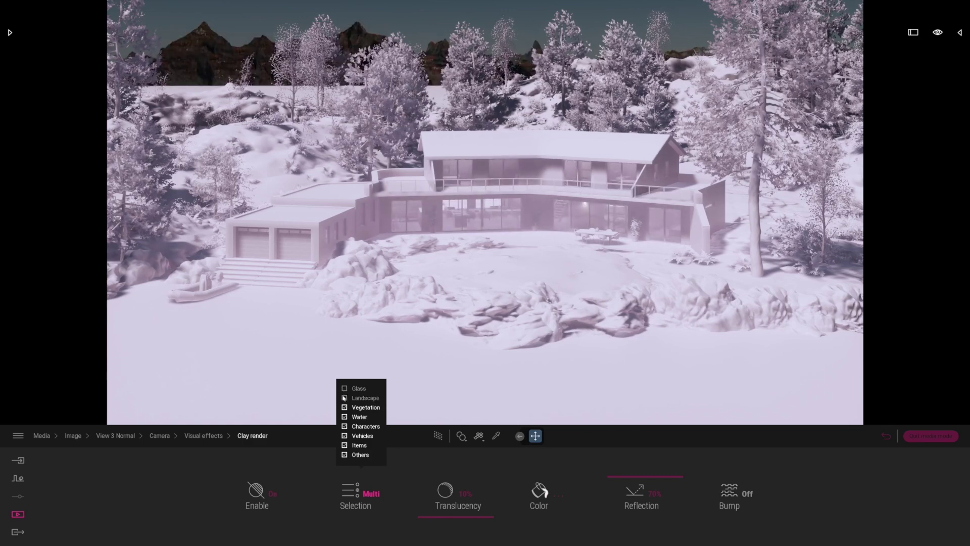
click(344, 398)
click(344, 408)
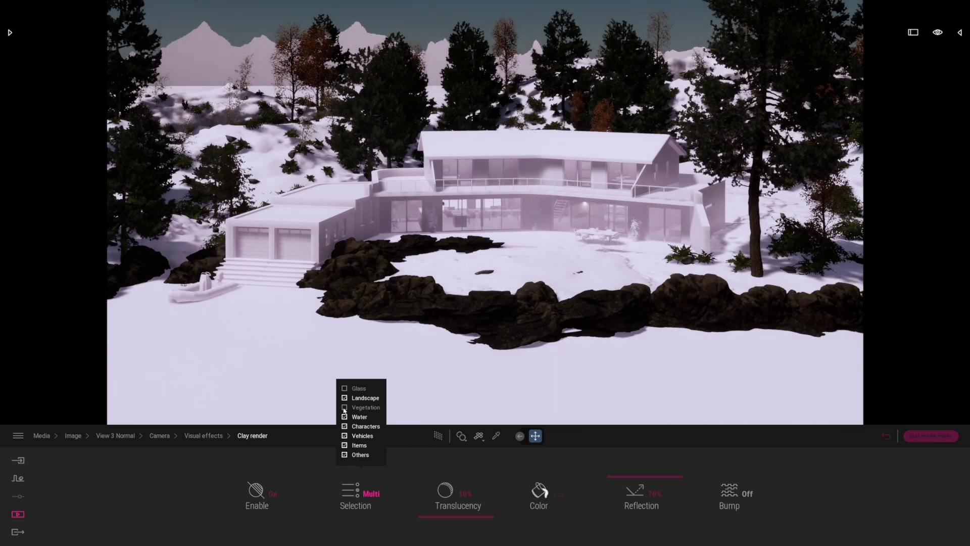
click(344, 408)
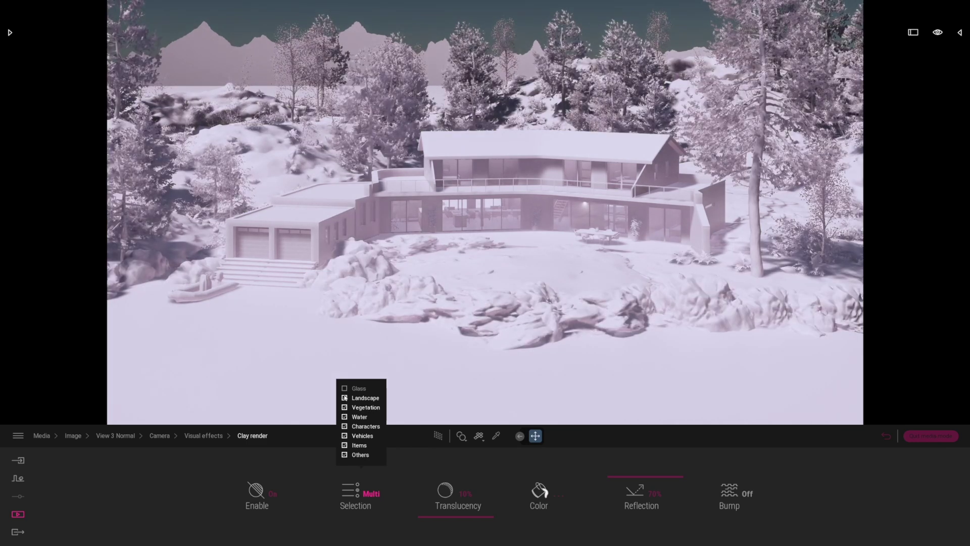
click(344, 388)
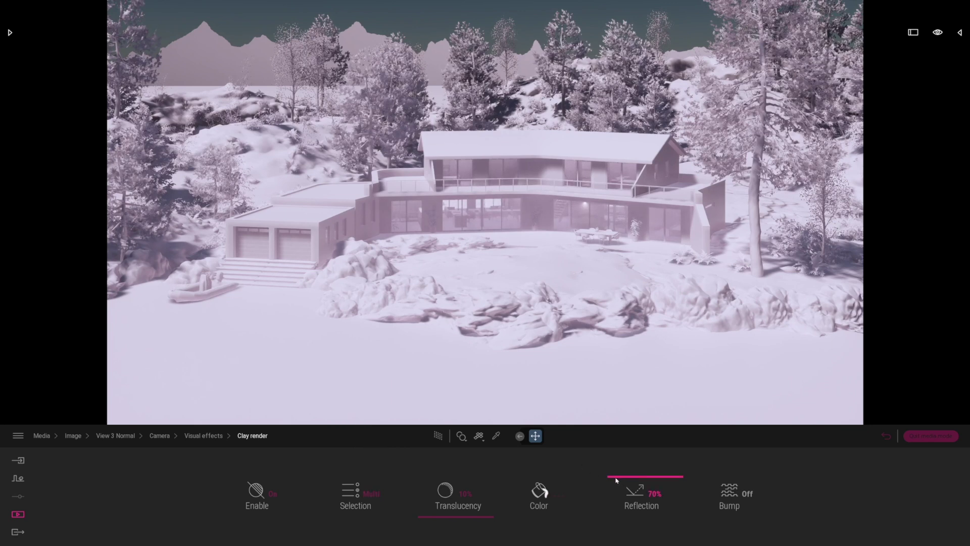
Step: Set the clay render's reflection to 0% and the camera's vignetting to 15%
drag(617, 480, 632, 532)
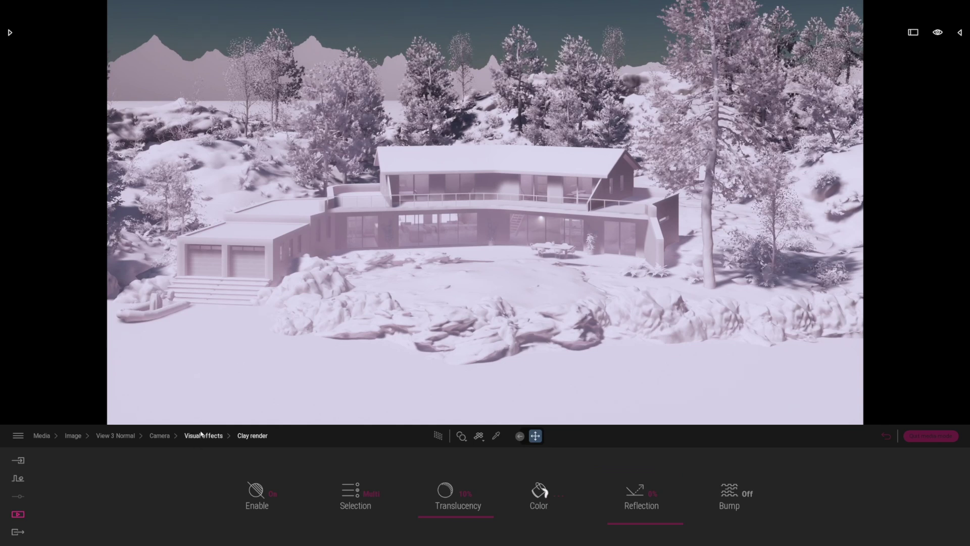
click(164, 437)
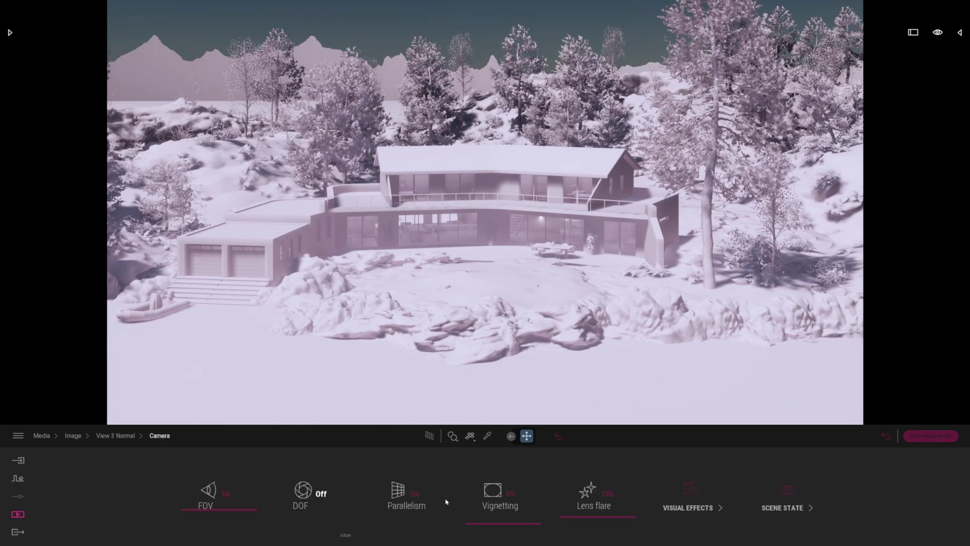
mouse_move(477, 525)
mouse_down()
mouse_move(475, 483)
mouse_move(475, 512)
mouse_up()
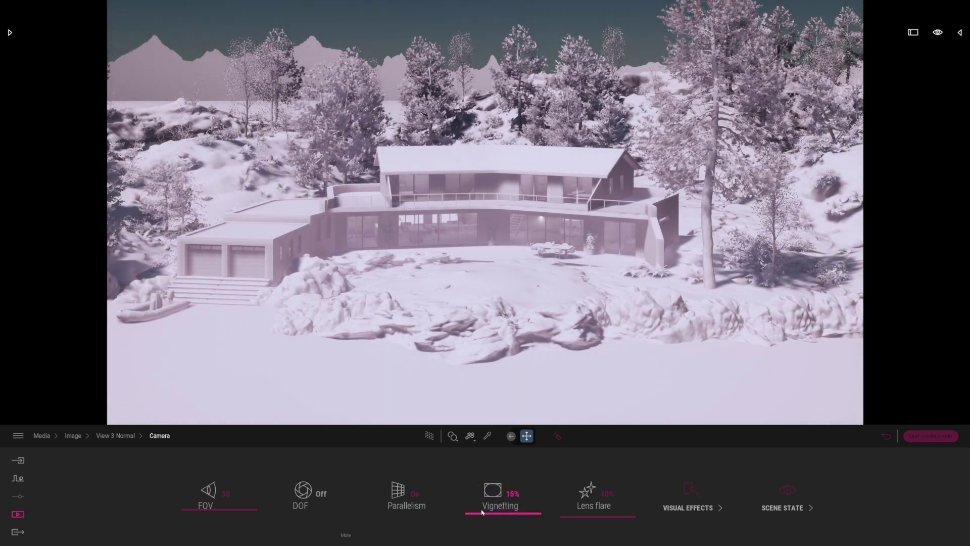
Step: Return to the image list and recall the saved viewpoint of the clay-rendered View 3 Normal copy
right_drag(485, 242, 505, 238)
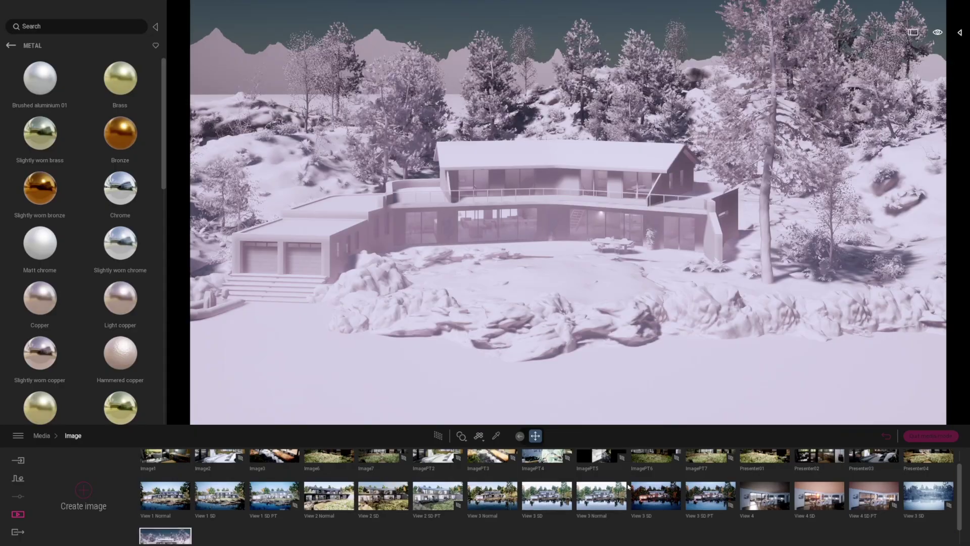
scroll(602, 477, down, 1)
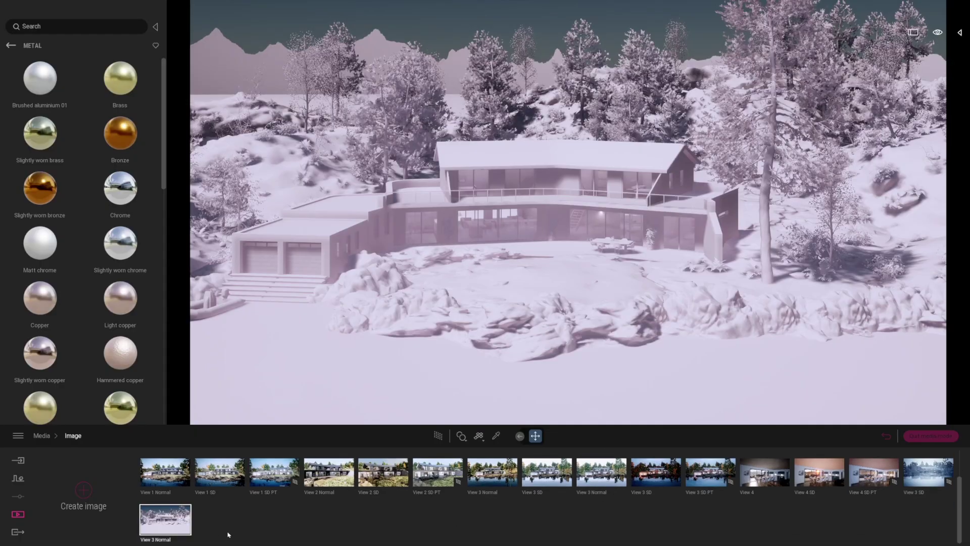
click(152, 523)
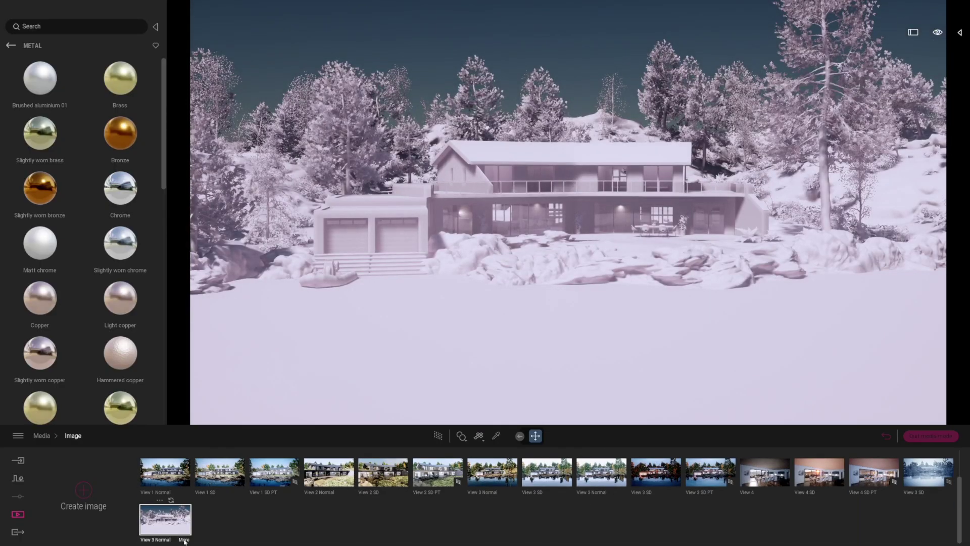
Step: Set the exposure in the clay-rendered View 3 Normal copy's lighting settings to 0
click(184, 539)
click(373, 494)
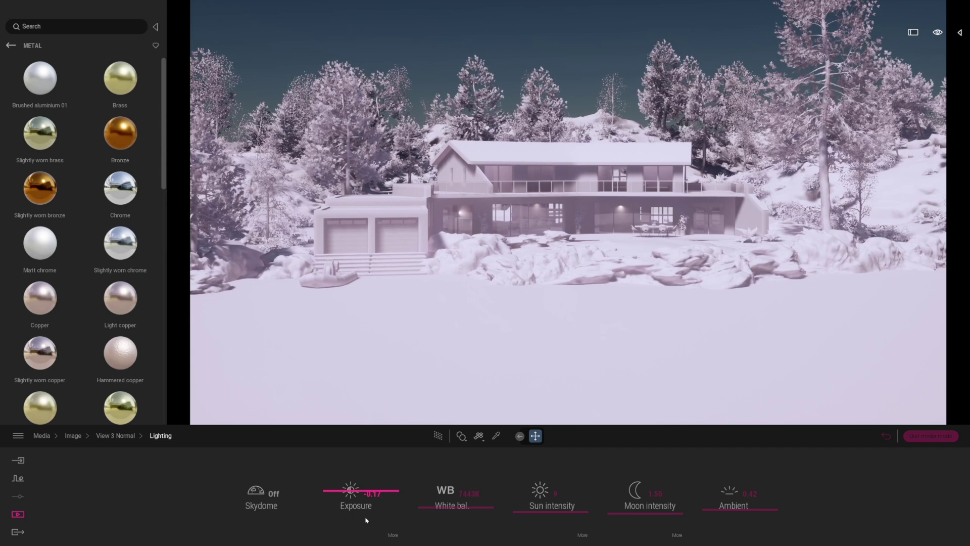
drag(329, 492, 329, 491)
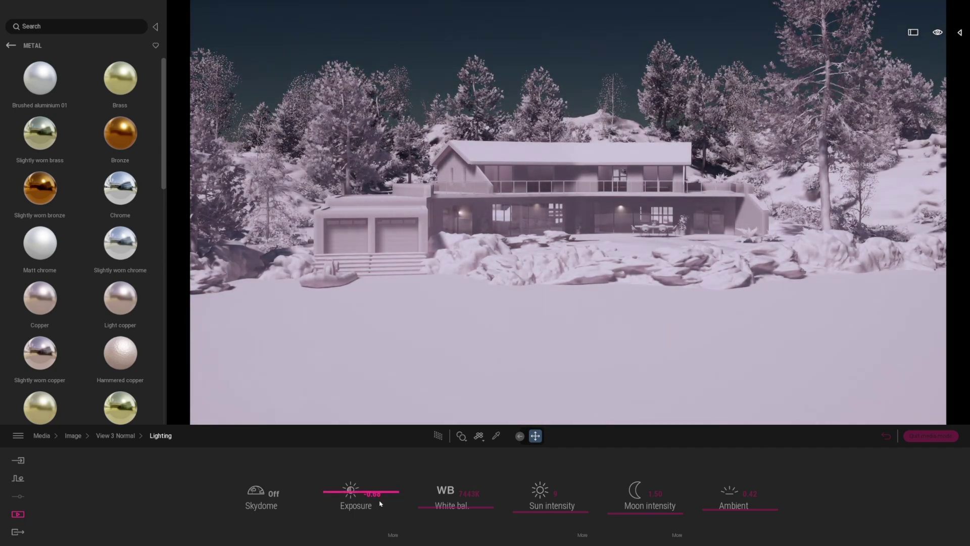
text(0)
key(Return)
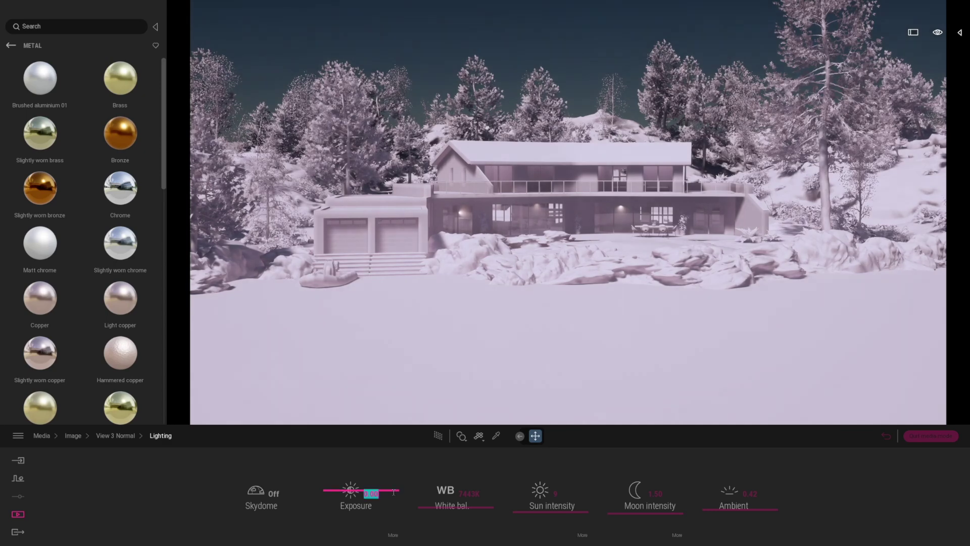
Step: Set the image's ambient lighting to 0.50 and raise its sun intensity
click(745, 492)
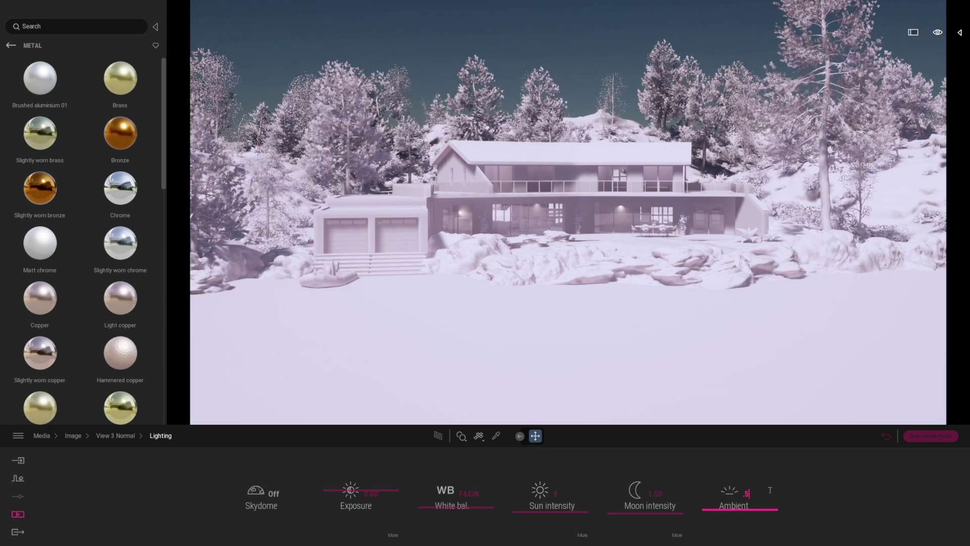
key(Return)
drag(524, 513, 519, 491)
right_drag(486, 303, 518, 295)
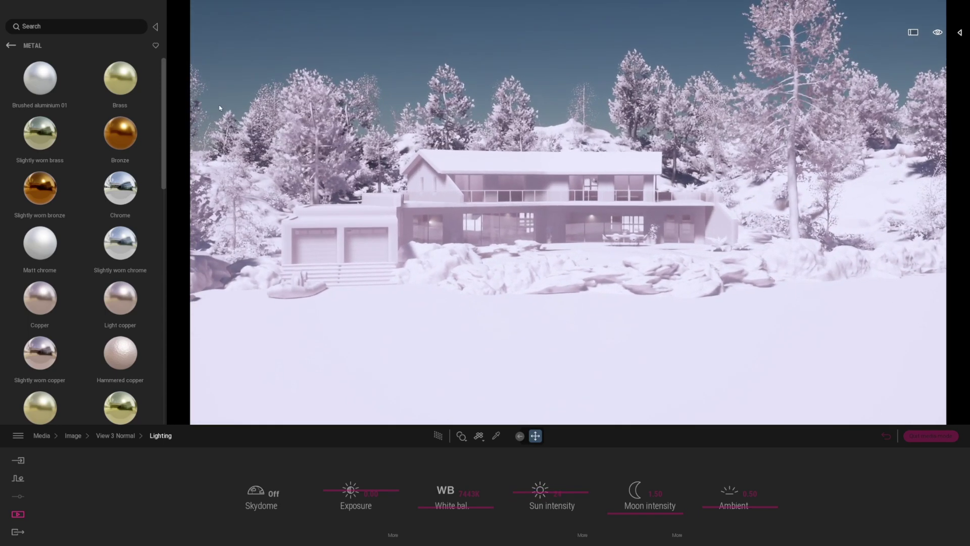
Step: Apply the clear morning skydome MoAf Clear 01 to the scene and set its rotation to 0°
click(11, 47)
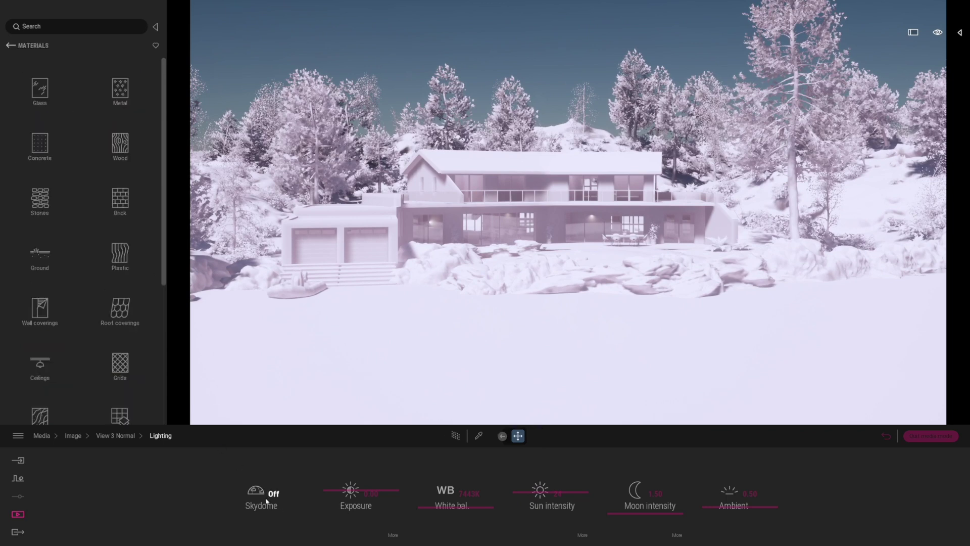
click(9, 46)
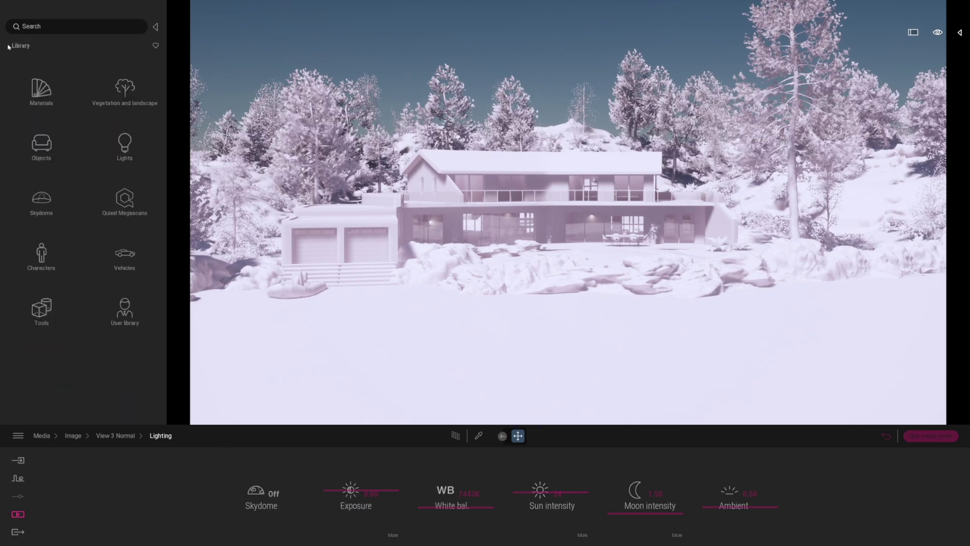
click(39, 203)
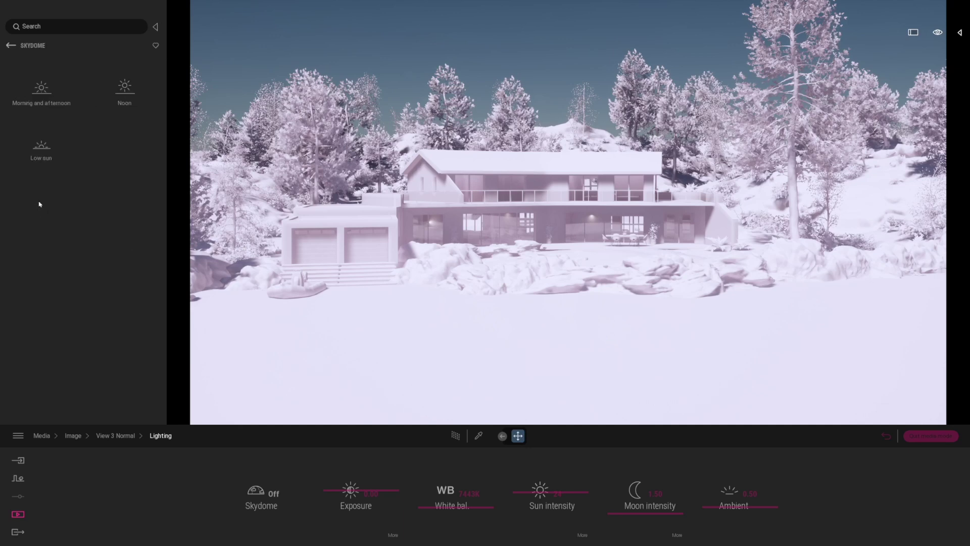
click(39, 89)
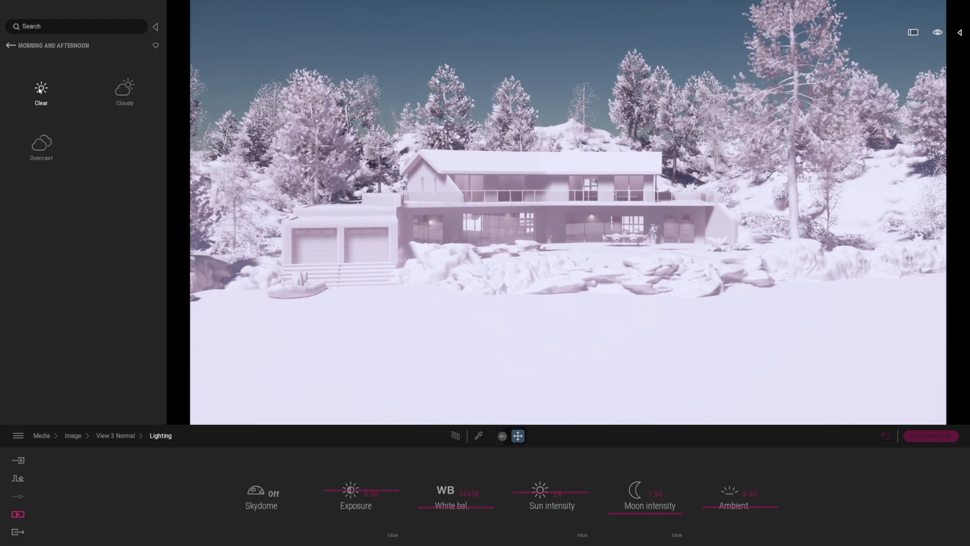
click(41, 88)
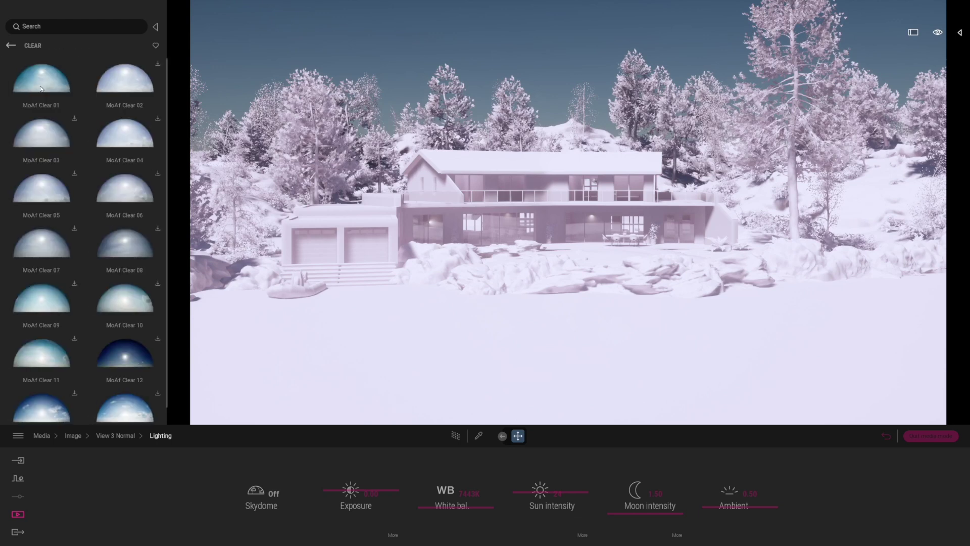
mouse_move(41, 89)
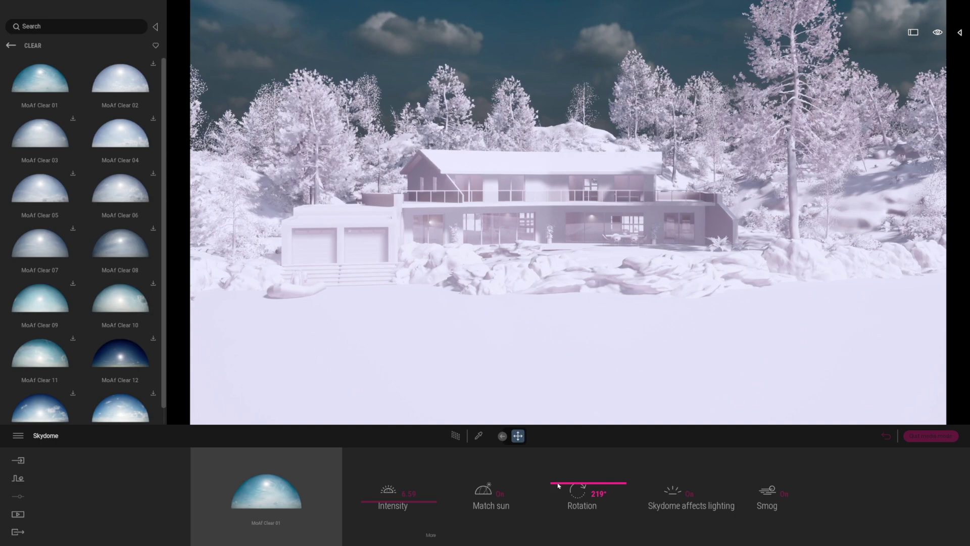
drag(558, 486, 565, 525)
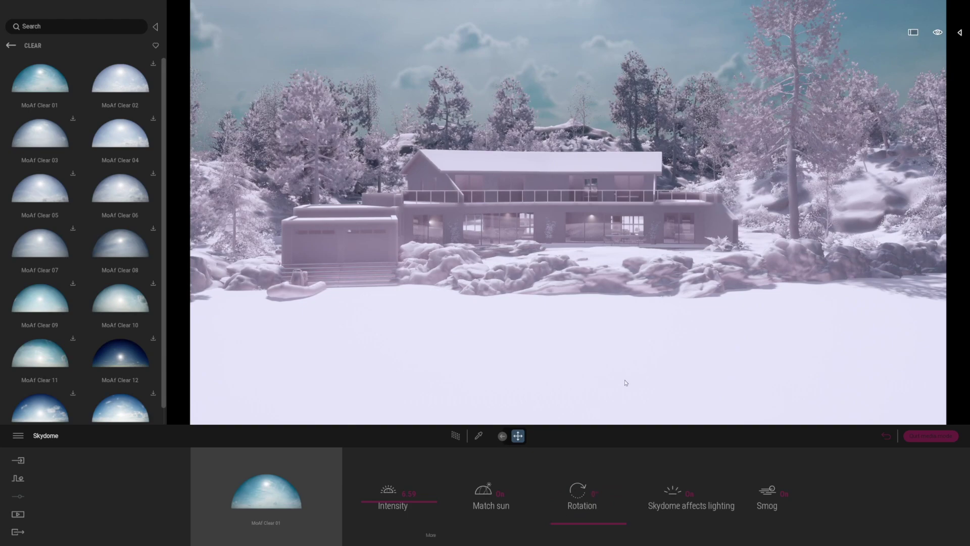
Step: Examine the skydome's light and shadows on the house and shoreline from a raised viewpoint
key(e)
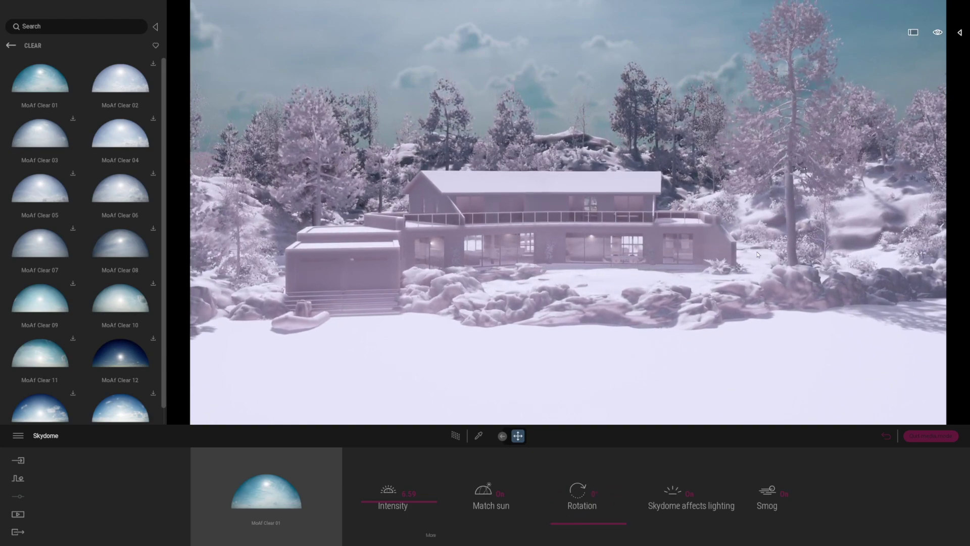
key(d)
key(w)
key(e)
key(e)
key(d)
right_drag(746, 189, 594, 304)
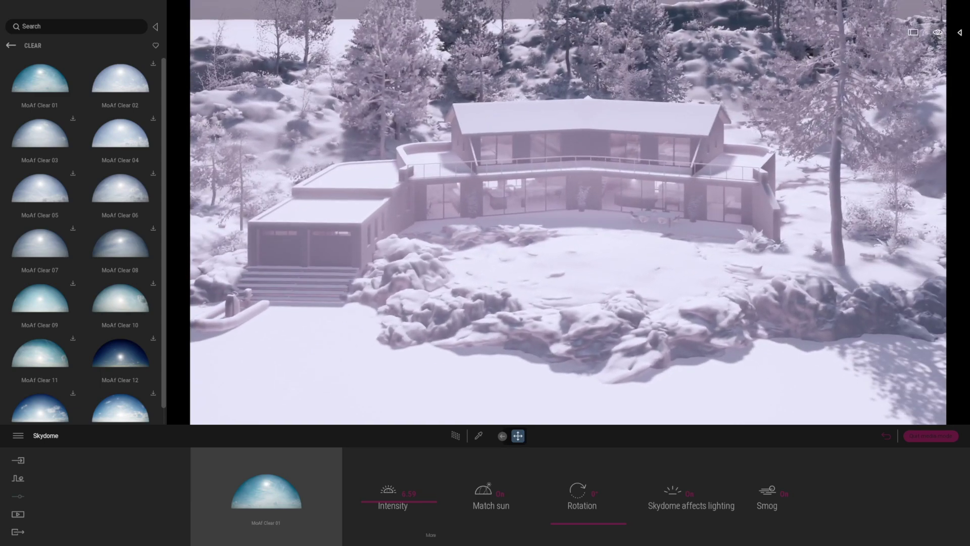
key(e)
key(s)
key(s)
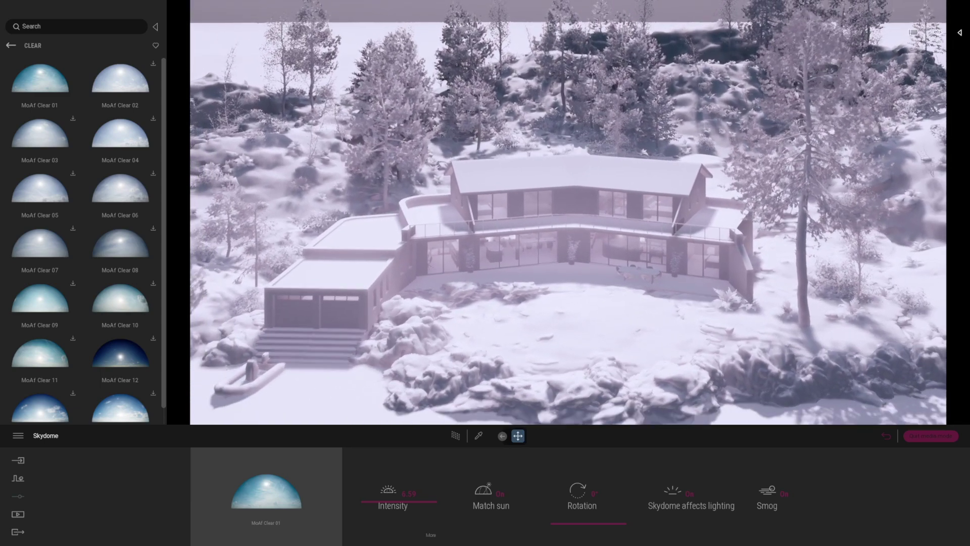
key(q)
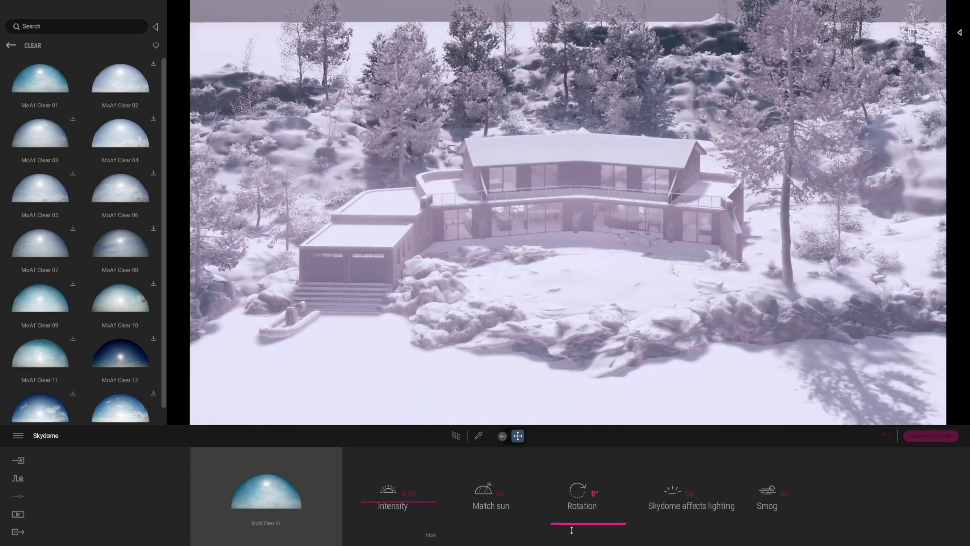
Step: Switch Skydome affects lighting off and back on, and lower the skydome's intensity to 0.57
click(690, 495)
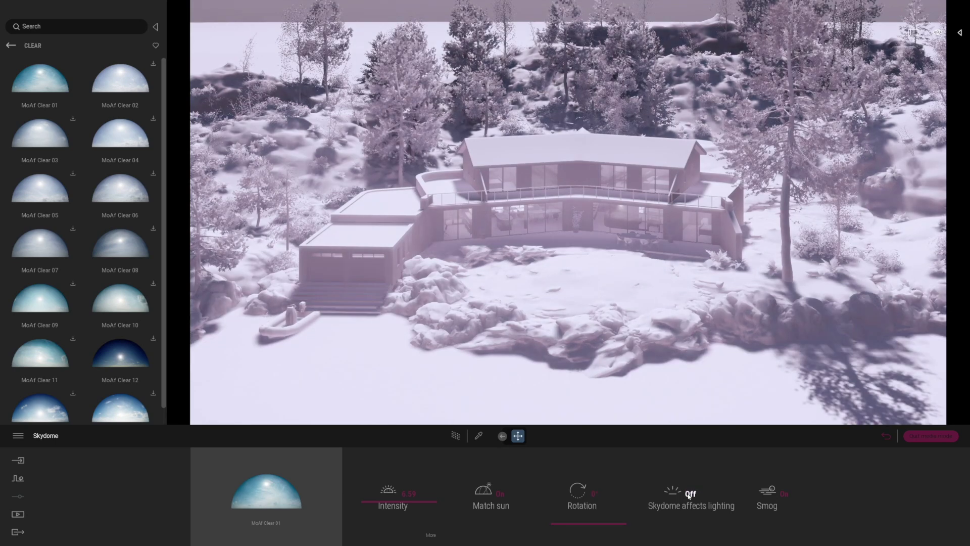
click(687, 498)
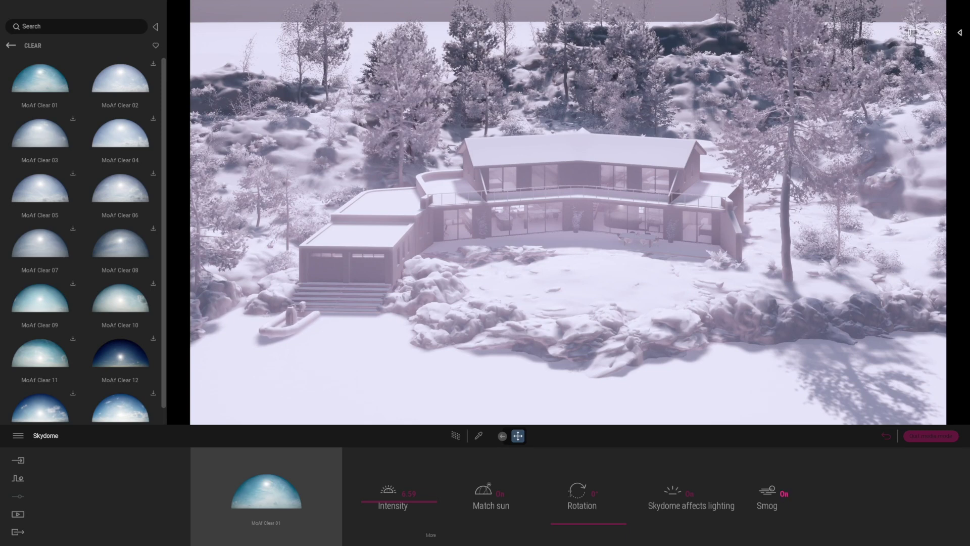
click(372, 516)
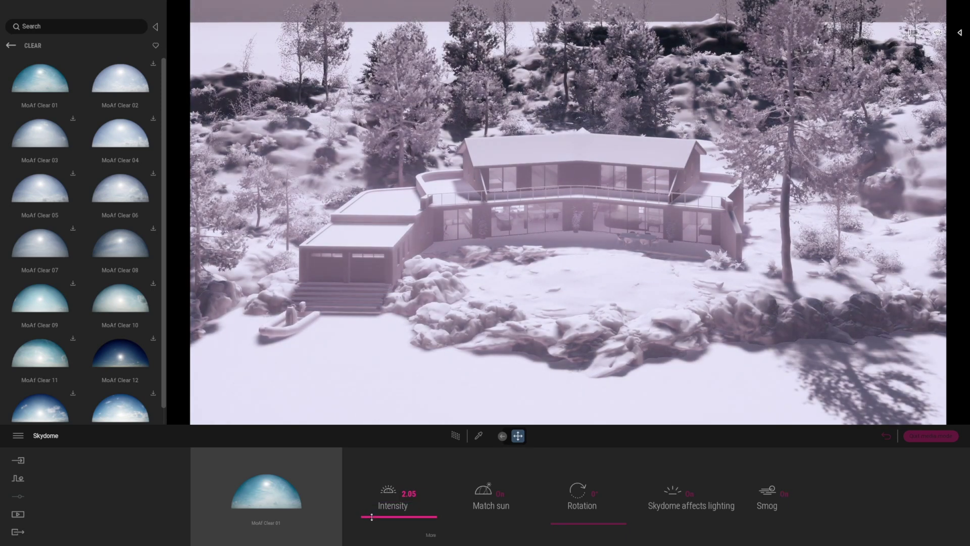
mouse_move(372, 517)
mouse_down()
mouse_move(370, 505)
mouse_move(372, 521)
mouse_up()
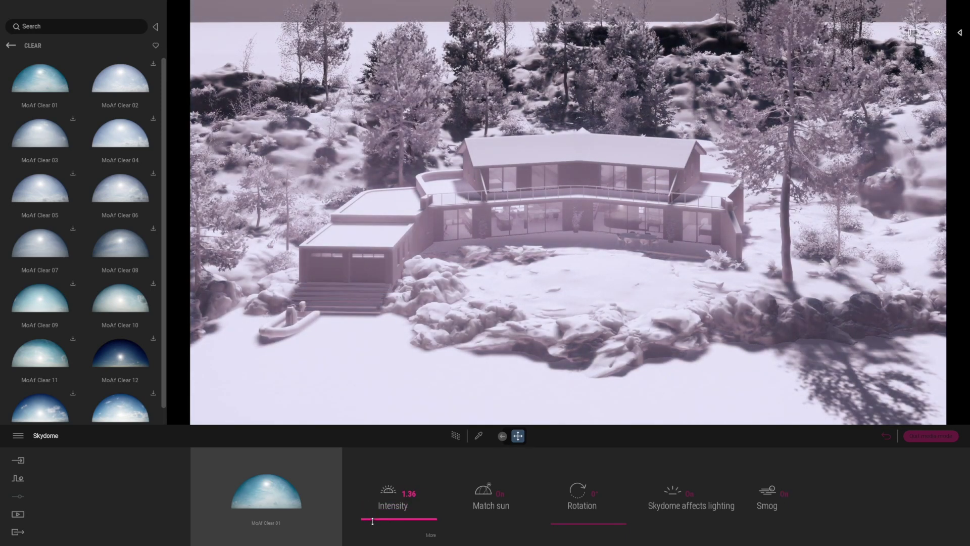
click(371, 522)
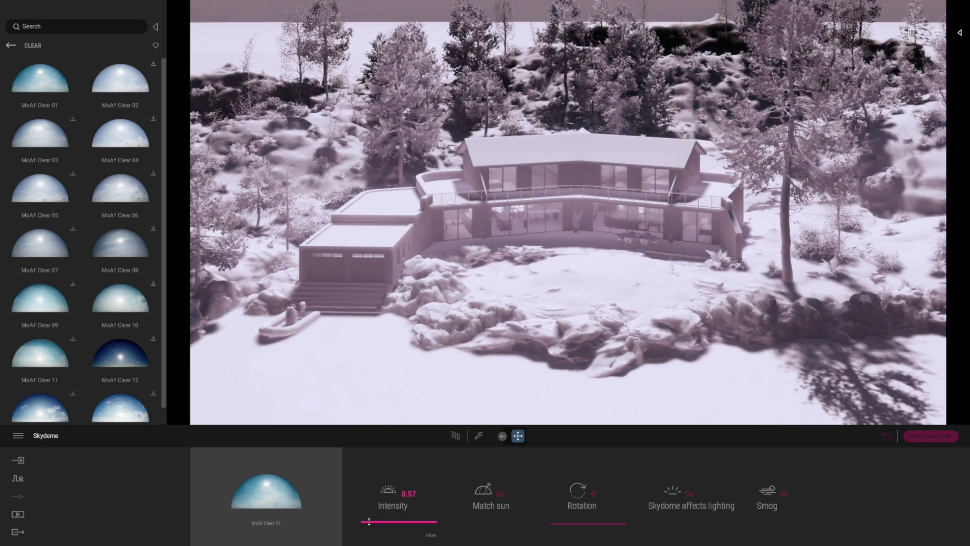
Step: Set the ambient value of the skydome's intensity to about 1.11
click(430, 536)
mouse_move(477, 506)
mouse_down()
mouse_move(477, 474)
mouse_move(479, 511)
mouse_move(479, 487)
mouse_up()
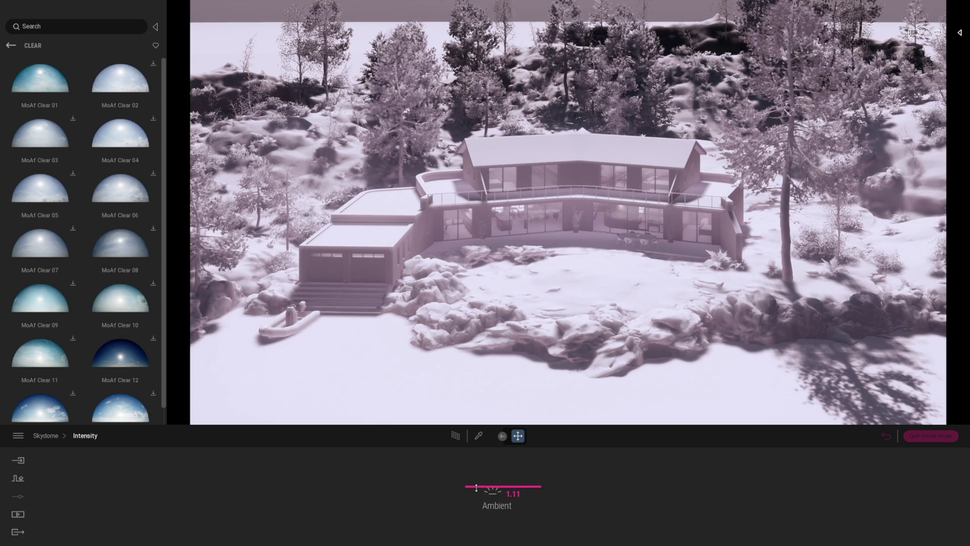
mouse_move(18, 207)
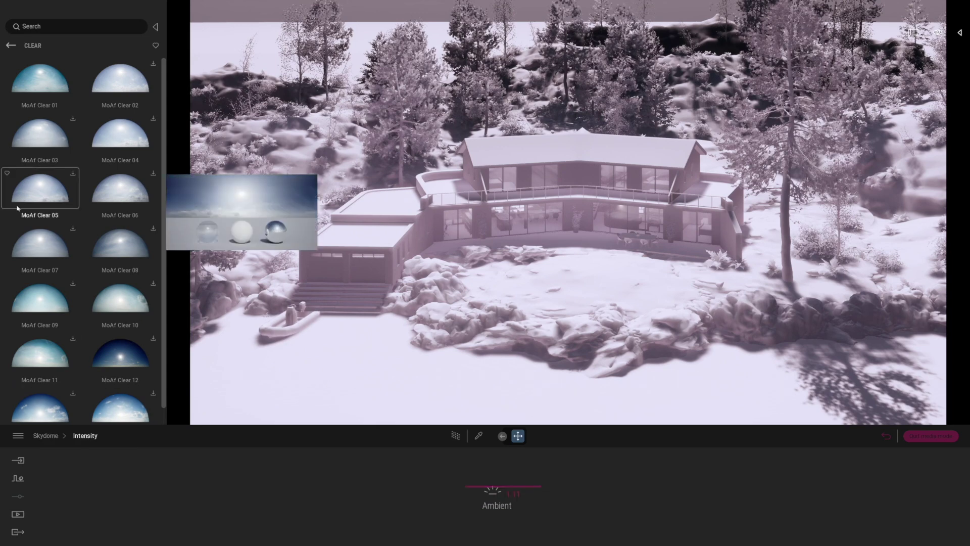
mouse_move(101, 74)
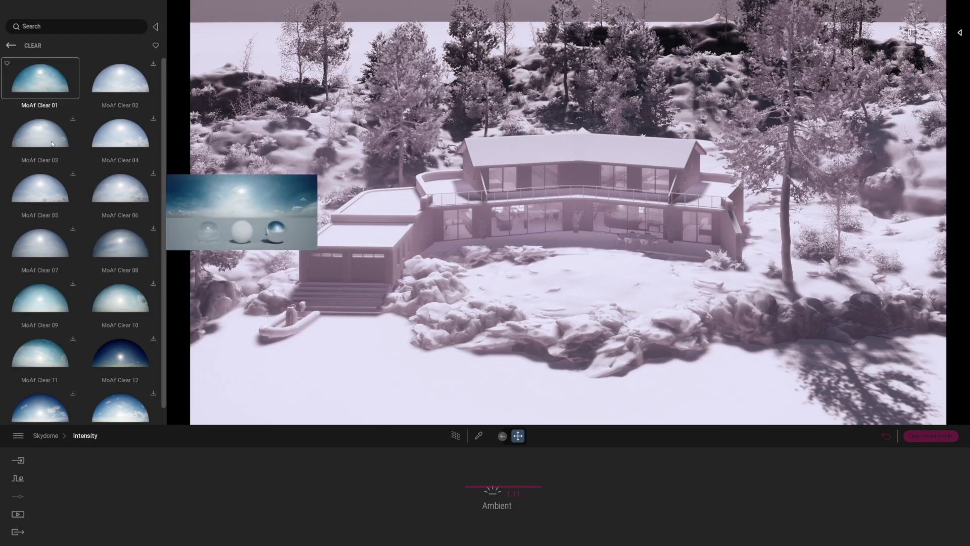
click(10, 45)
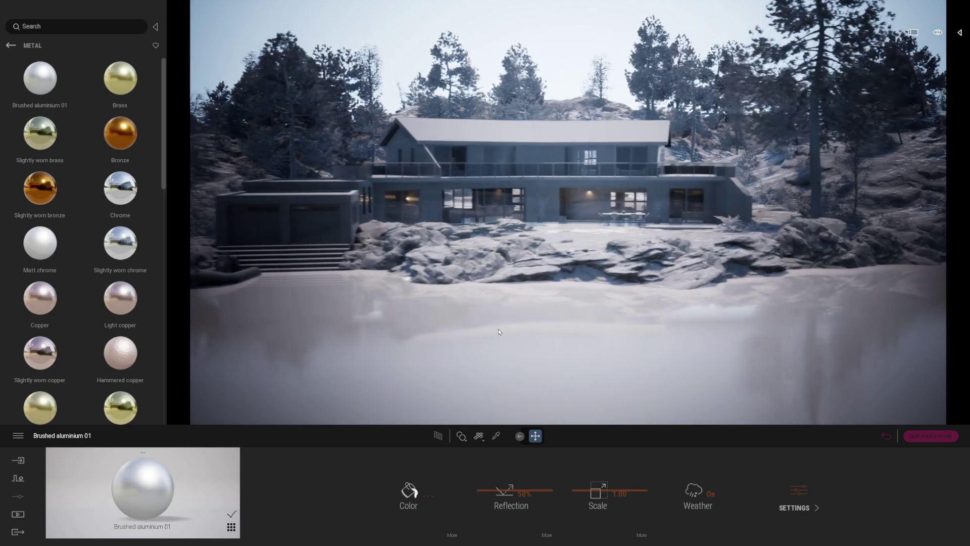
Step: Open the View 3 SD image's clay render settings and check which categories its selection includes
middle_drag(498, 328, 488, 318)
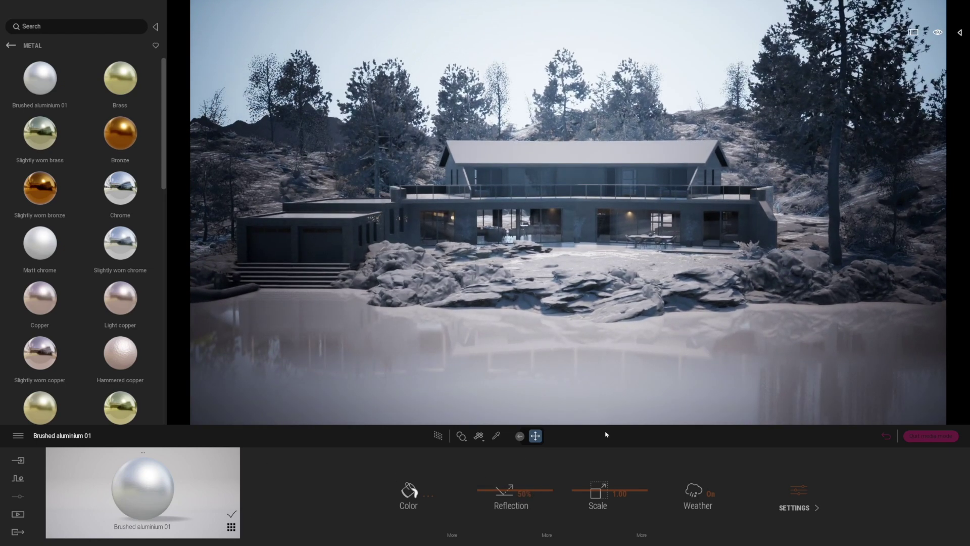
click(886, 437)
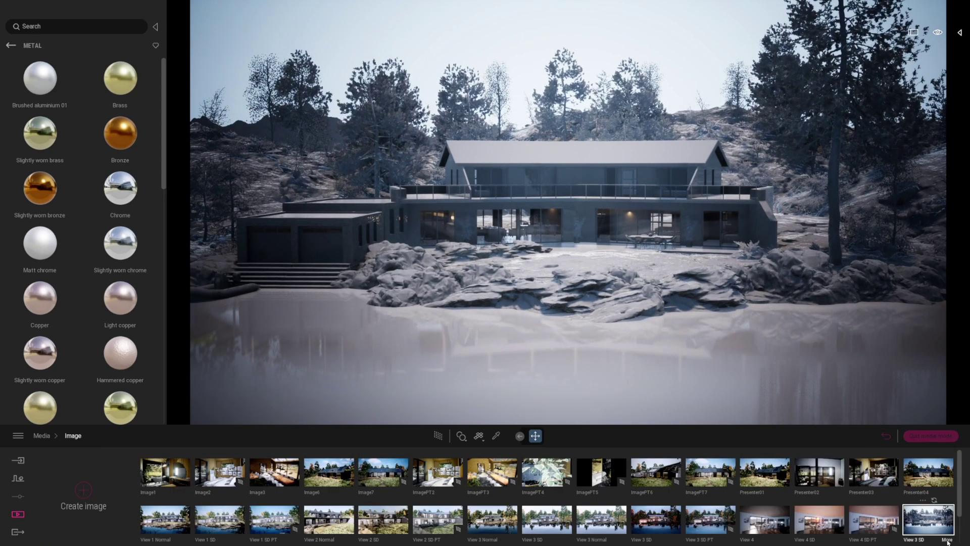
click(947, 540)
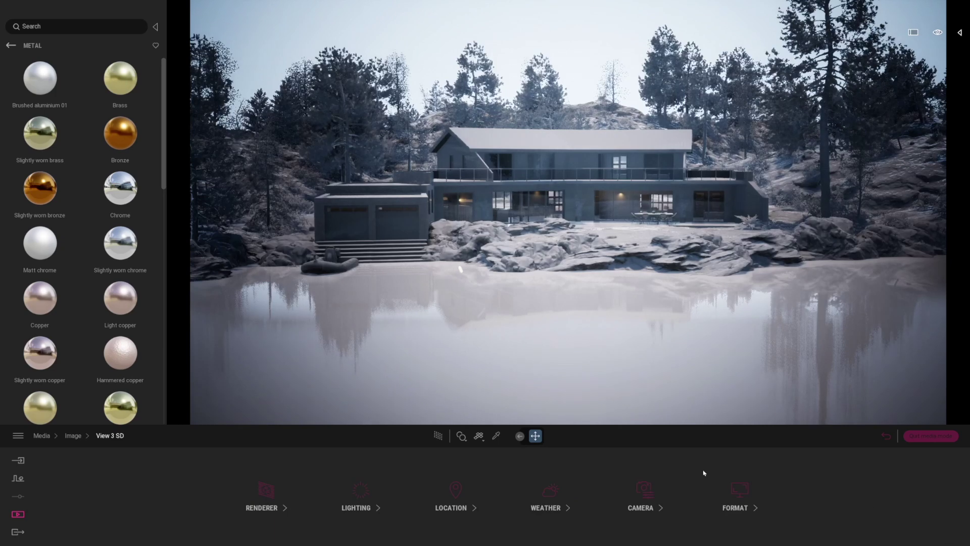
click(645, 489)
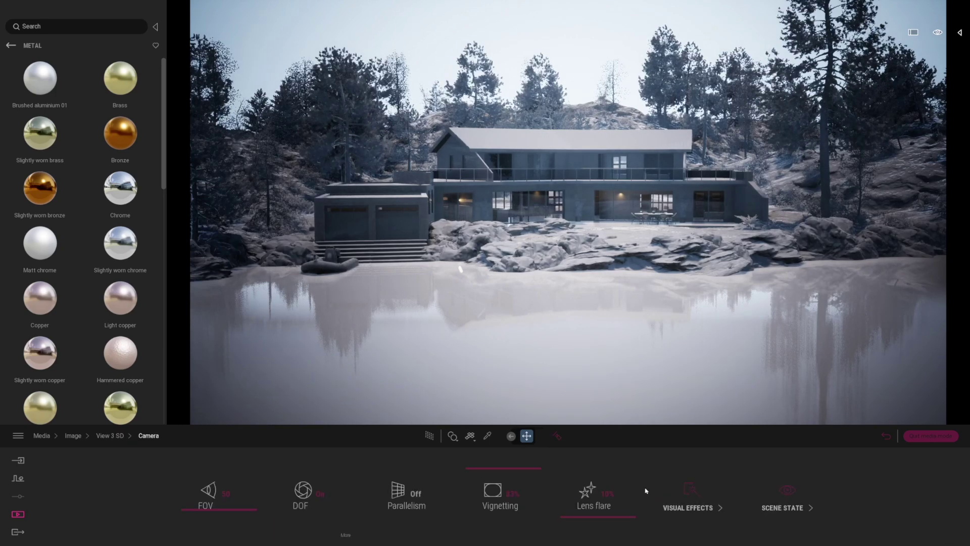
click(692, 491)
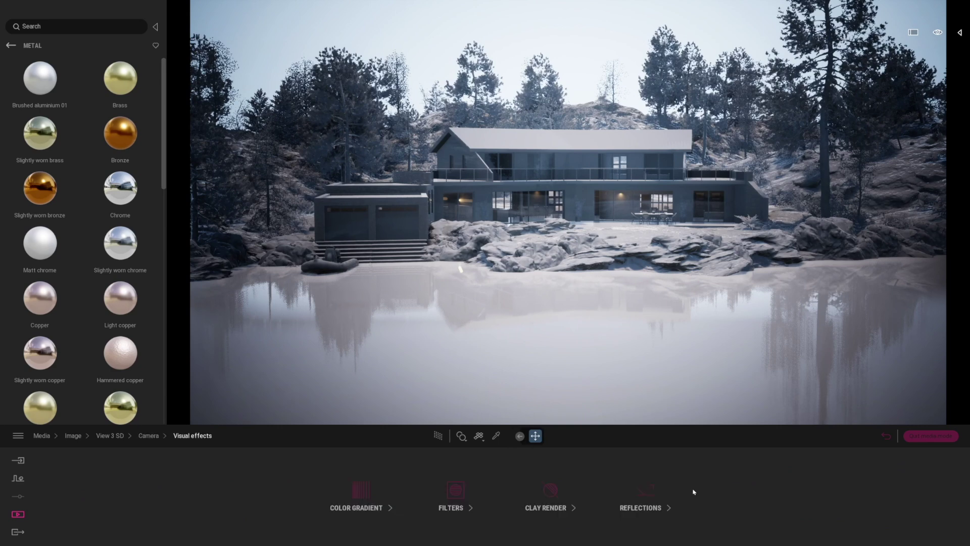
click(549, 491)
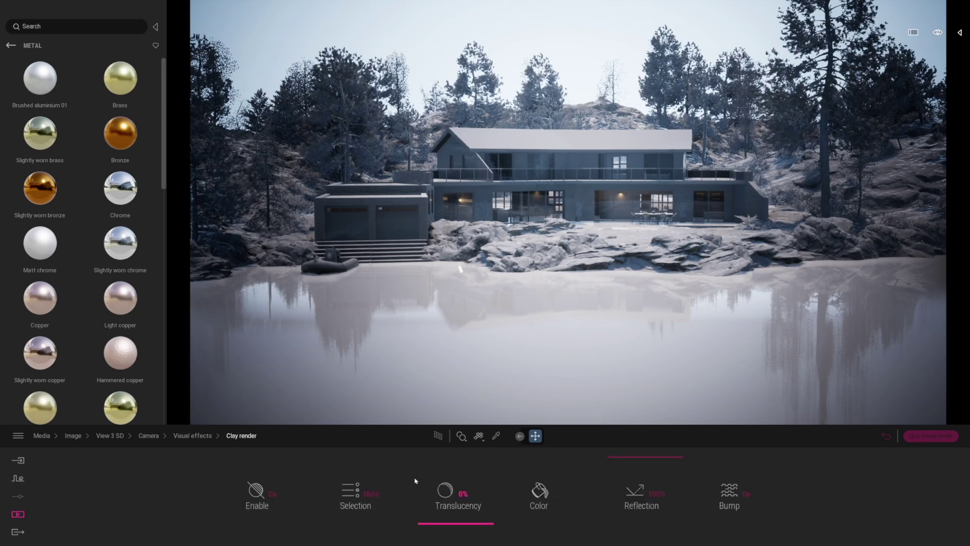
click(374, 492)
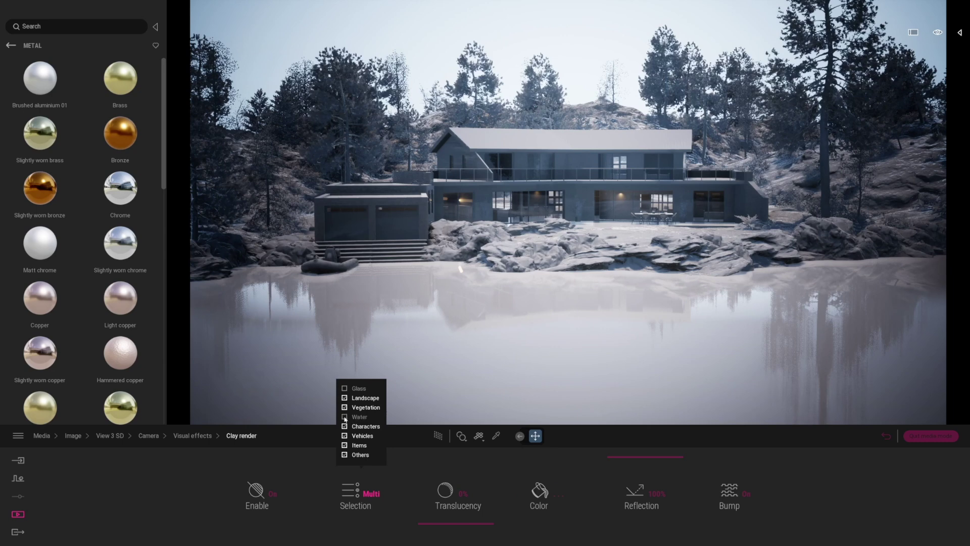
Step: Apply the Lake 01 water material to the lake surface in front of the house
click(8, 46)
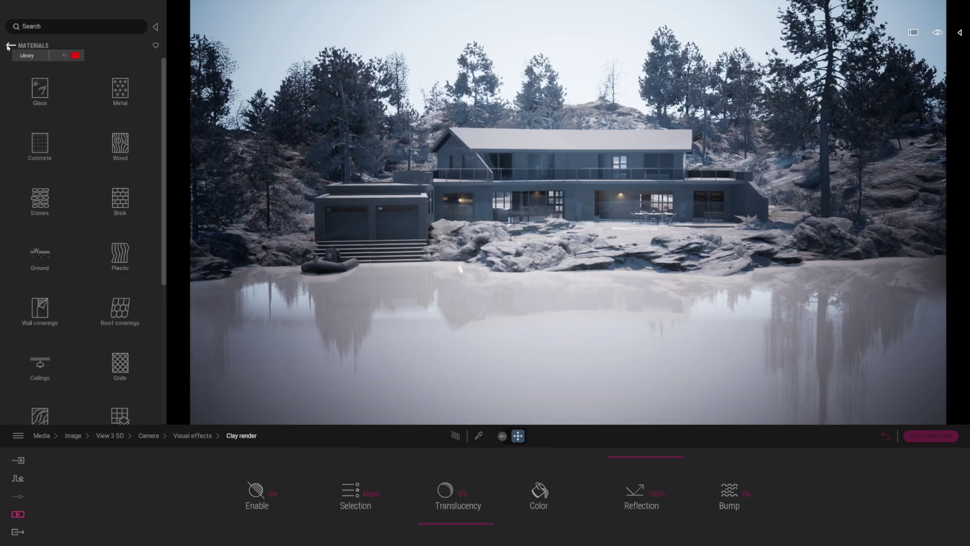
scroll(73, 354, down, 3)
scroll(72, 396, down, 3)
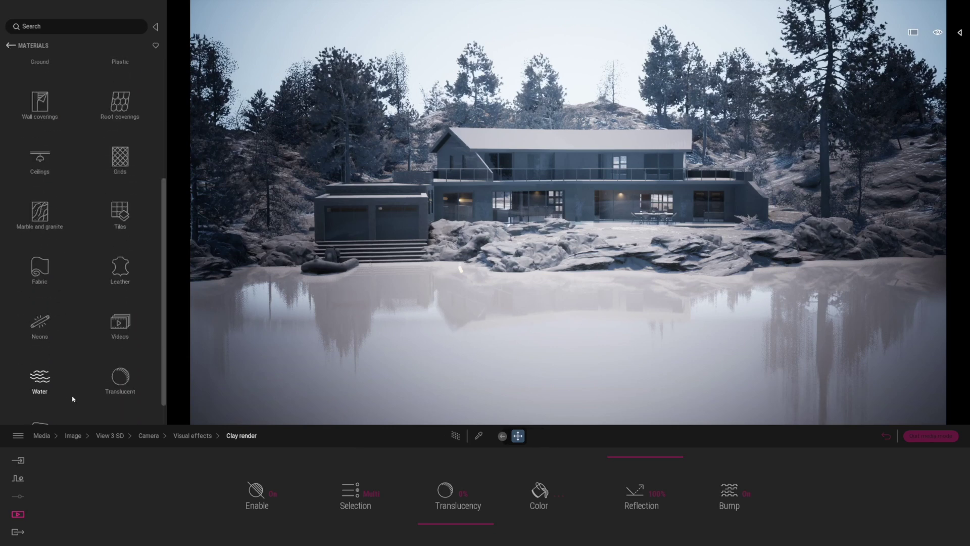
click(40, 346)
drag(41, 183, 521, 364)
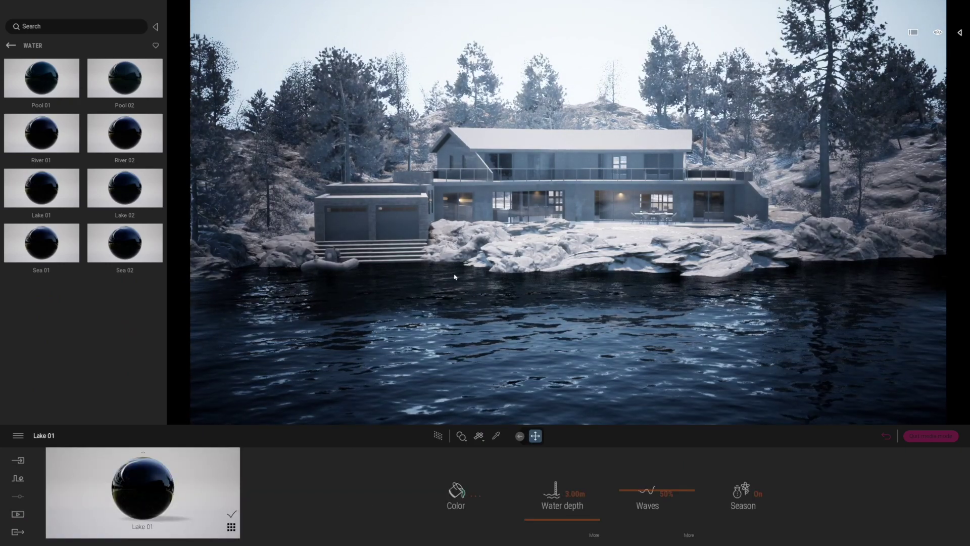
Step: Replace the lake surface's water material with Reflective glass
key(d)
right_drag(694, 332, 630, 382)
key(d)
key(e)
right_drag(702, 303, 711, 284)
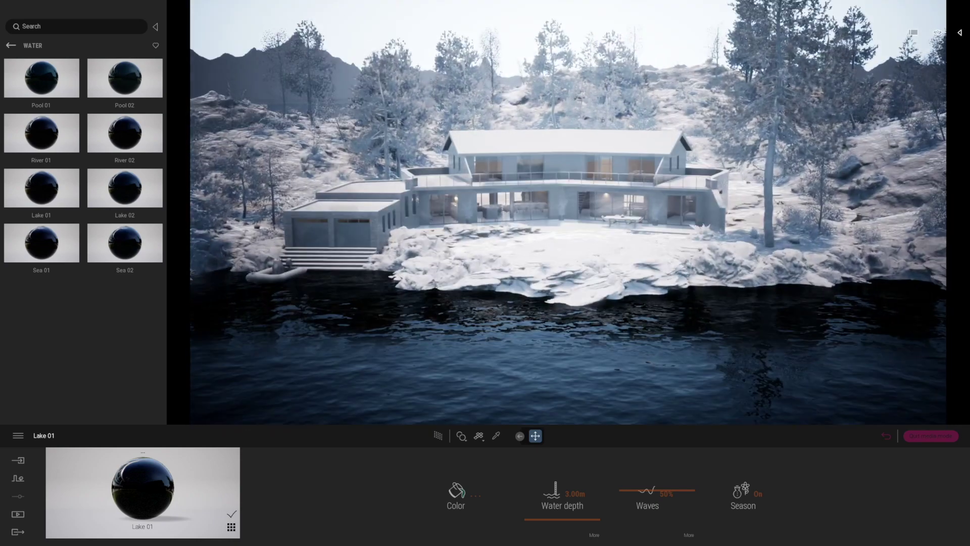
key(w)
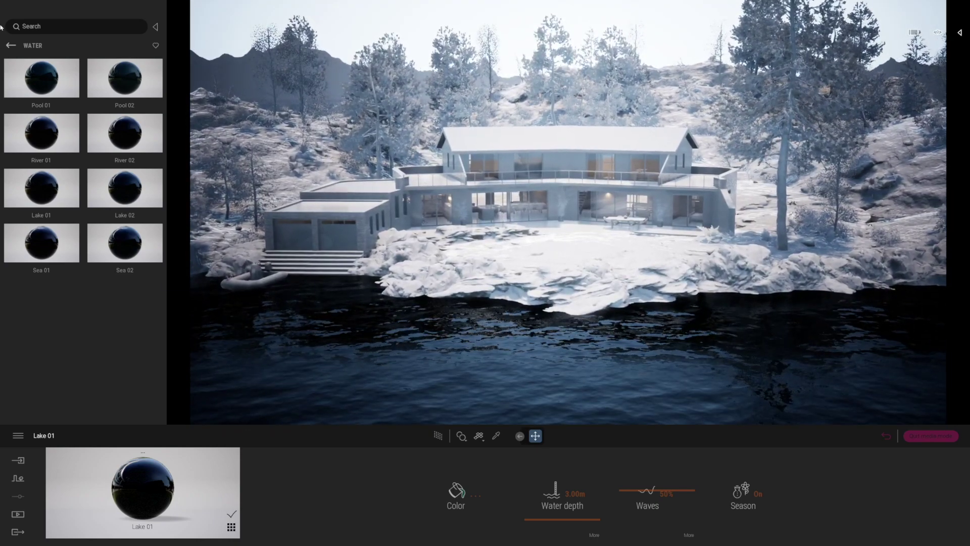
click(11, 46)
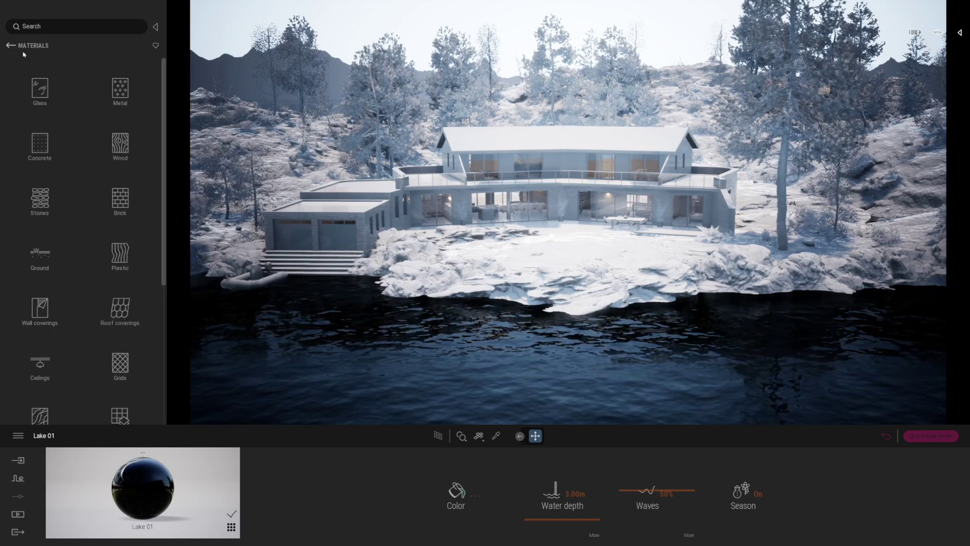
click(40, 91)
drag(120, 80, 467, 376)
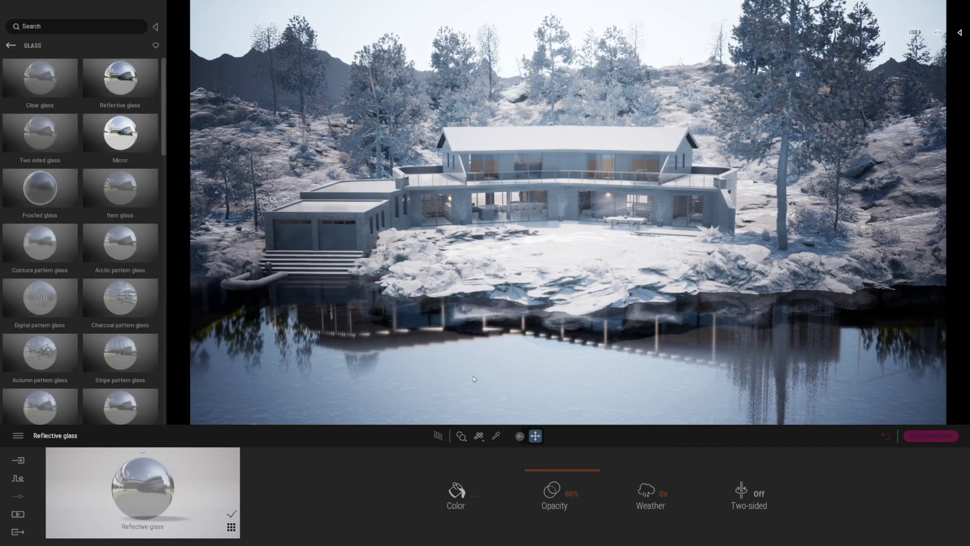
Step: Set the opacity of the lake's Reflective glass to 84% and check the reflections in front of the house
key(q)
right_drag(497, 419, 510, 402)
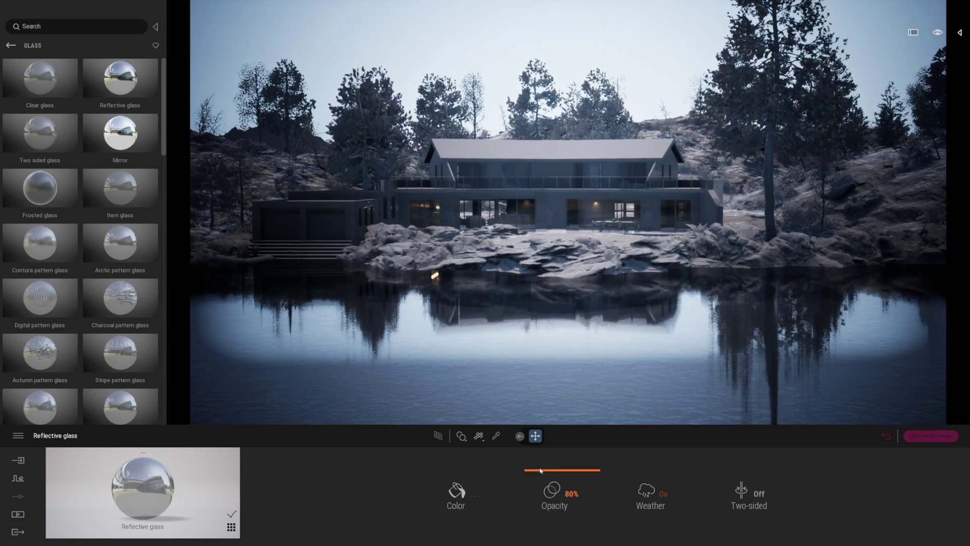
mouse_move(534, 472)
mouse_down()
mouse_move(539, 488)
mouse_move(542, 449)
mouse_move(540, 467)
mouse_up()
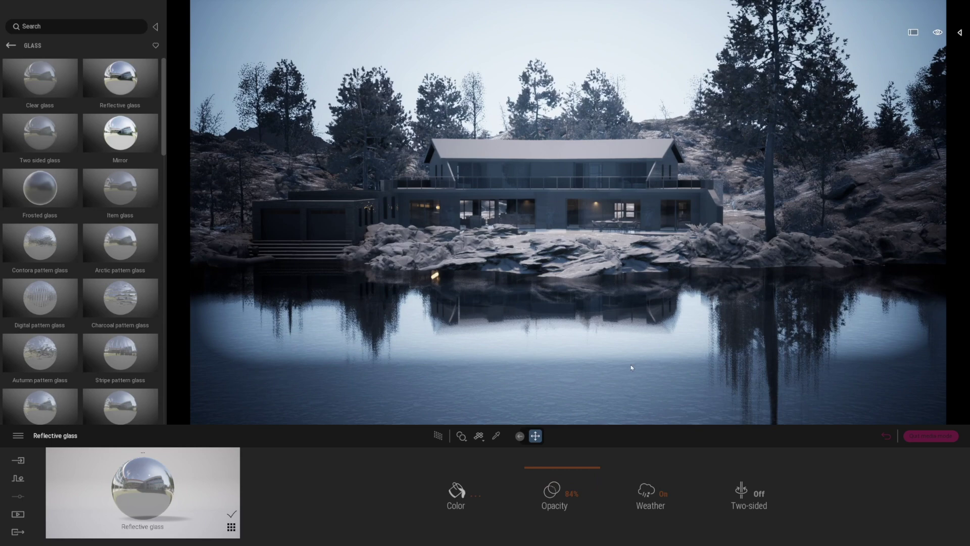
right_drag(631, 365, 602, 365)
key(d)
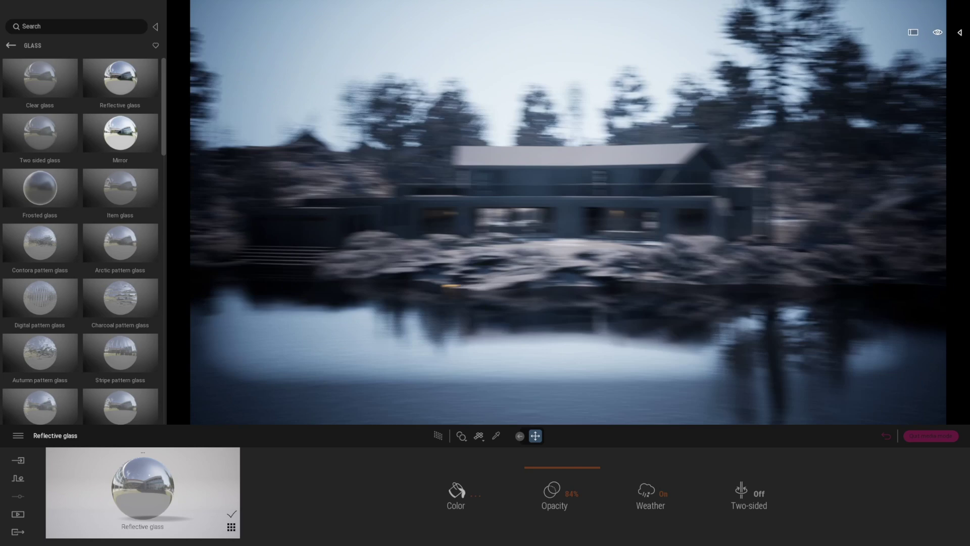
right_drag(506, 369, 535, 368)
key(w)
key(a)
key(t)
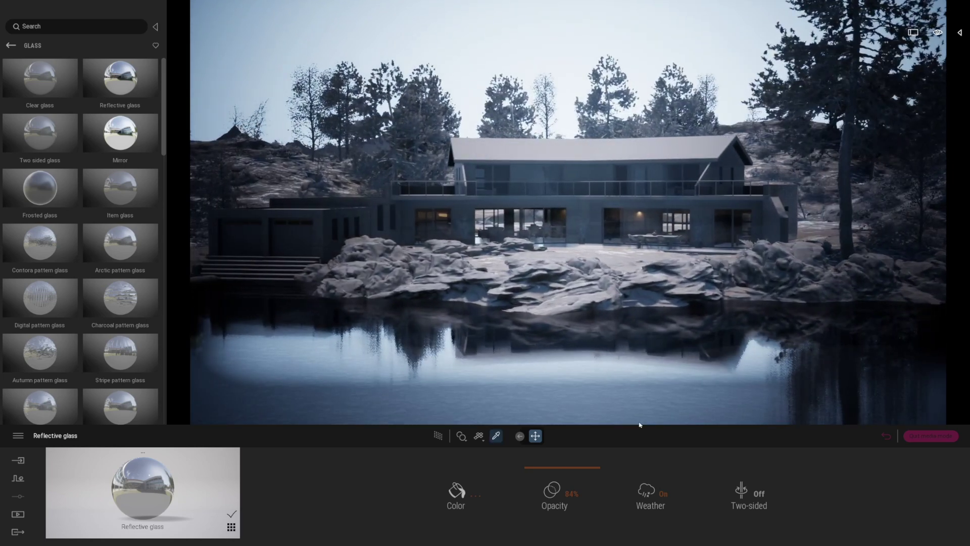
Step: Open the View 3 SD image's skydome settings and set the skydome's intensity to 10.23
click(886, 437)
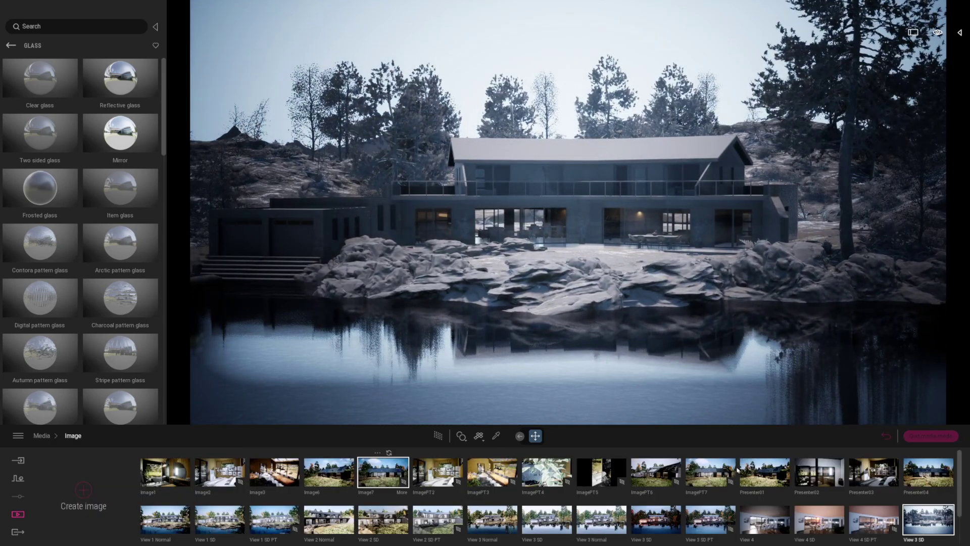
click(947, 539)
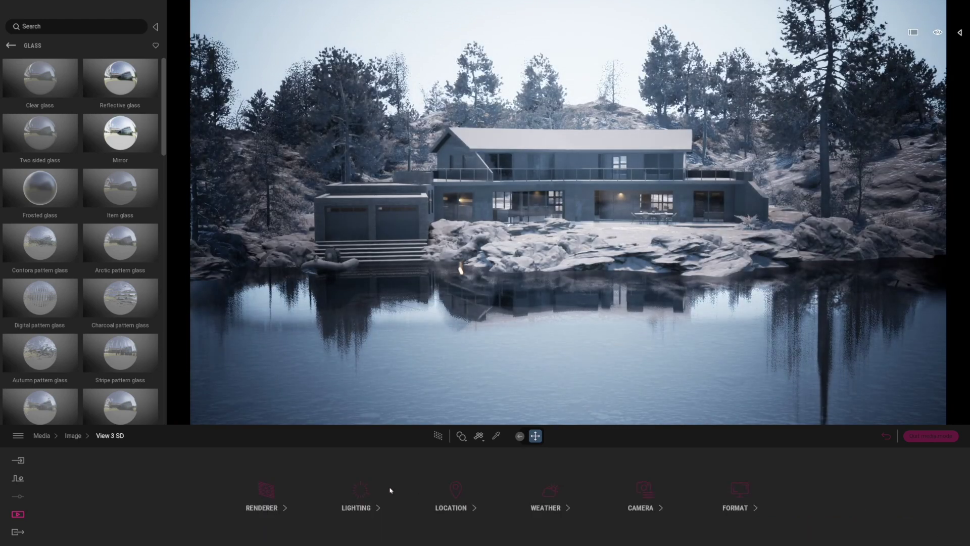
click(358, 491)
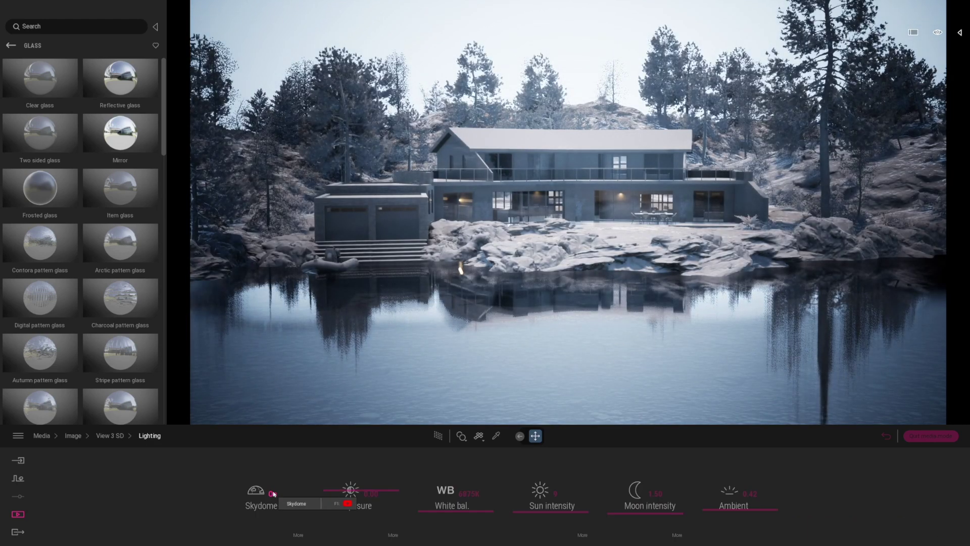
click(298, 536)
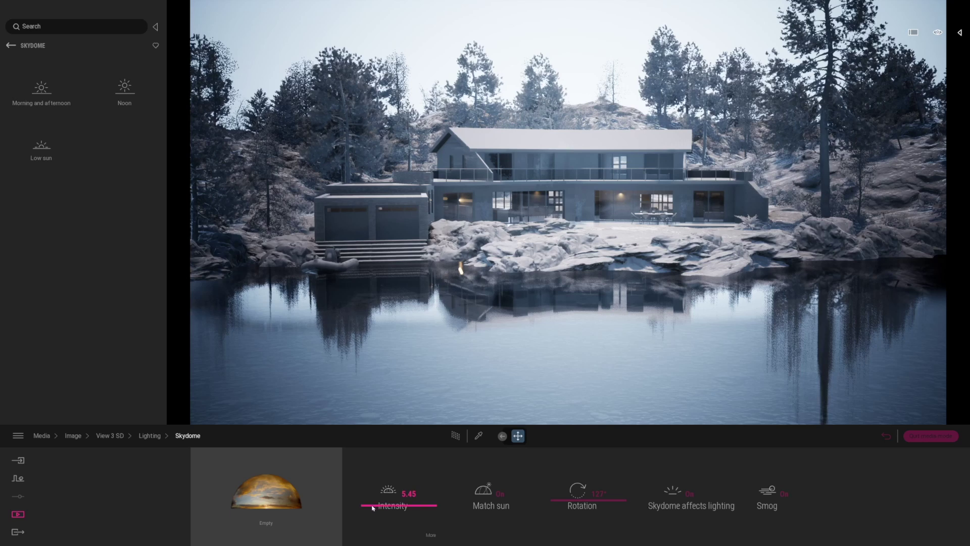
mouse_move(375, 507)
mouse_down()
mouse_move(375, 468)
mouse_move(377, 489)
mouse_up()
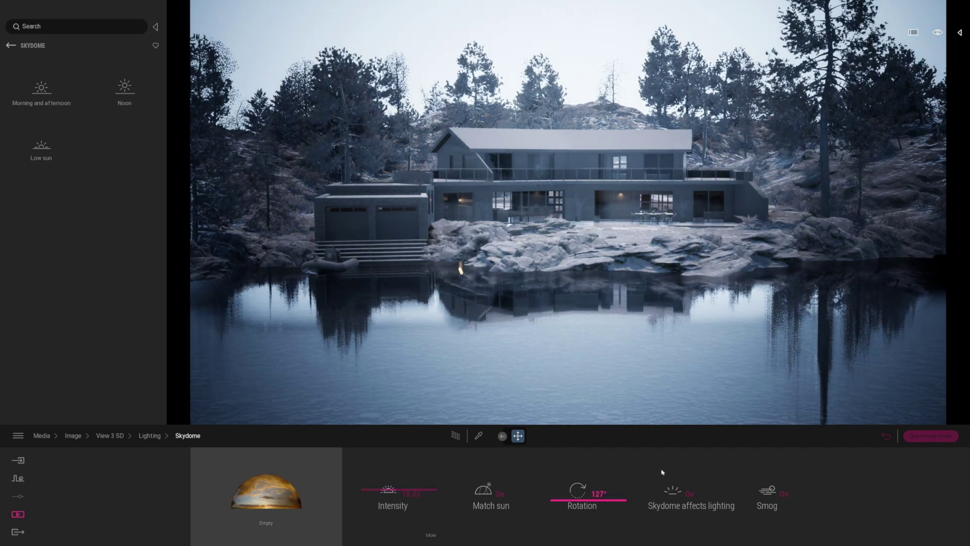
Step: Increase the skydome's rotation and switch Match sun off and back on
mouse_move(564, 499)
mouse_down()
mouse_move(561, 461)
mouse_move(563, 499)
mouse_move(564, 489)
mouse_up()
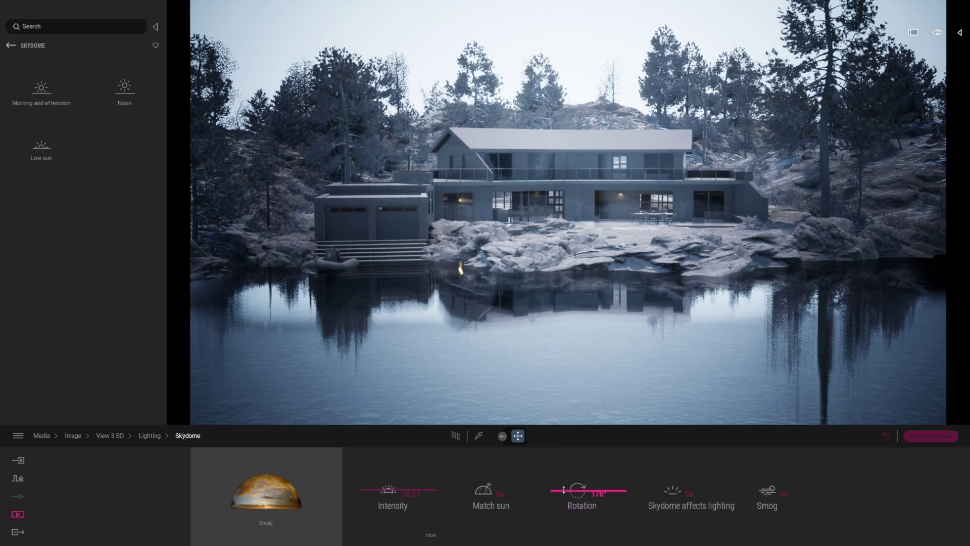
click(499, 494)
click(497, 494)
mouse_move(559, 492)
mouse_down()
mouse_move(561, 467)
mouse_move(562, 480)
mouse_up()
Step: Raise the ambient value of the skydome's intensity and switch the View 3 SD image to path tracing
click(431, 535)
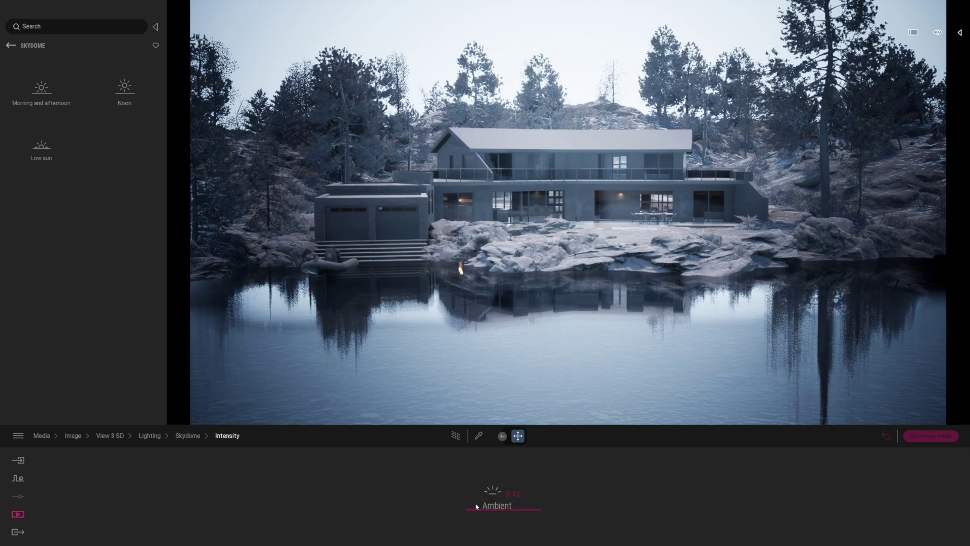
drag(475, 496, 477, 497)
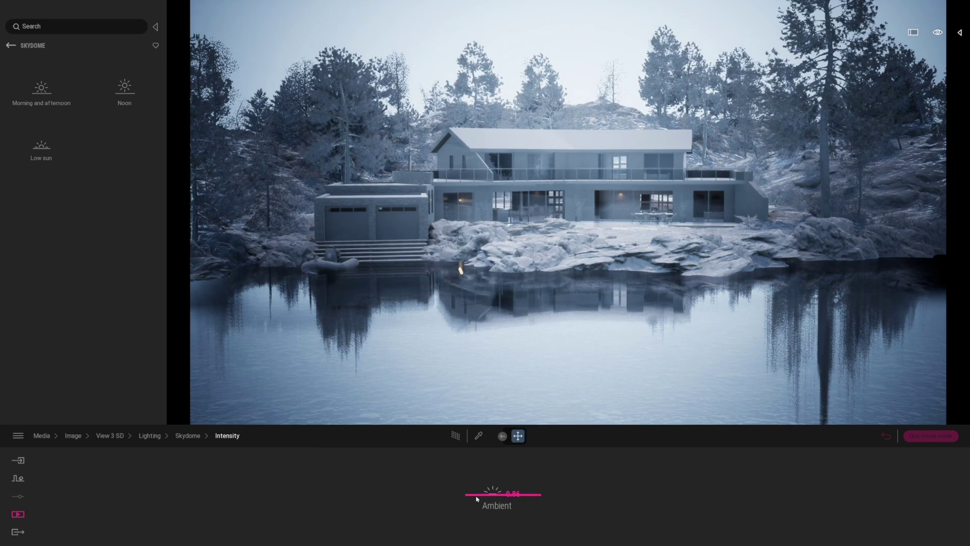
click(456, 440)
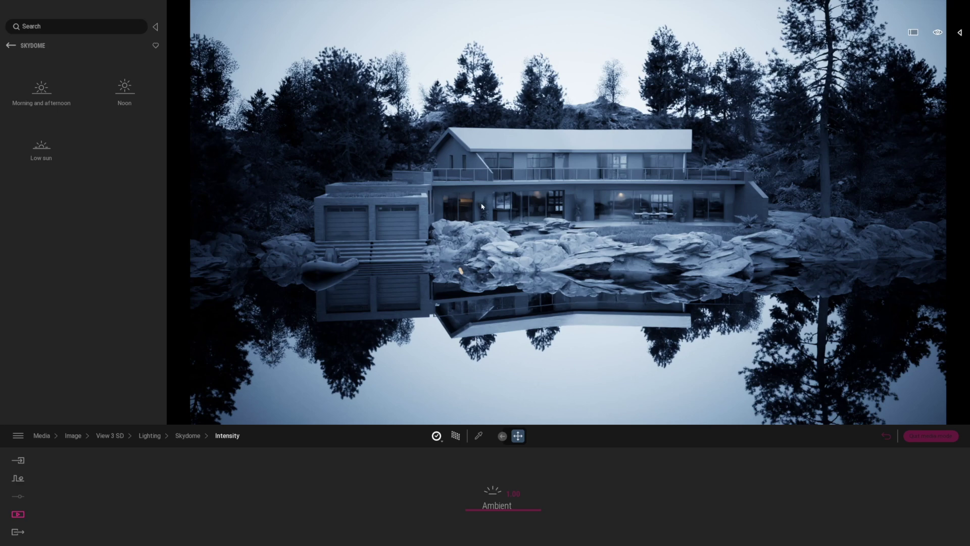
Step: Open the Video4 clip and play its camera animation of the clay-rendered house
click(886, 435)
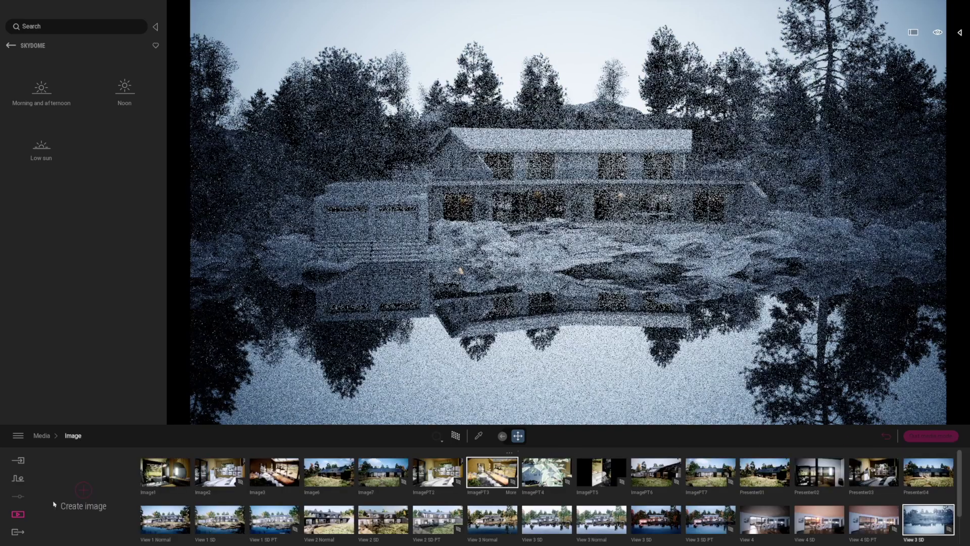
click(18, 514)
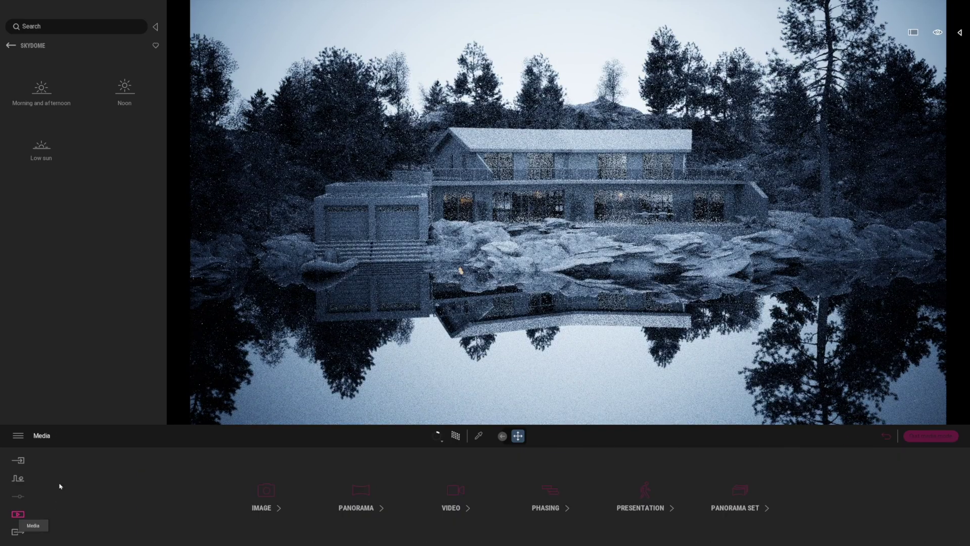
click(456, 490)
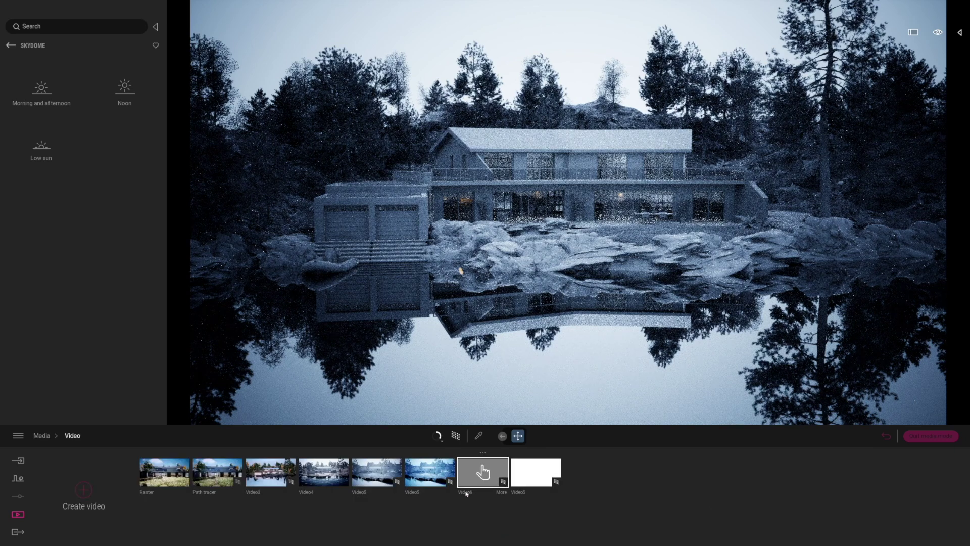
click(323, 472)
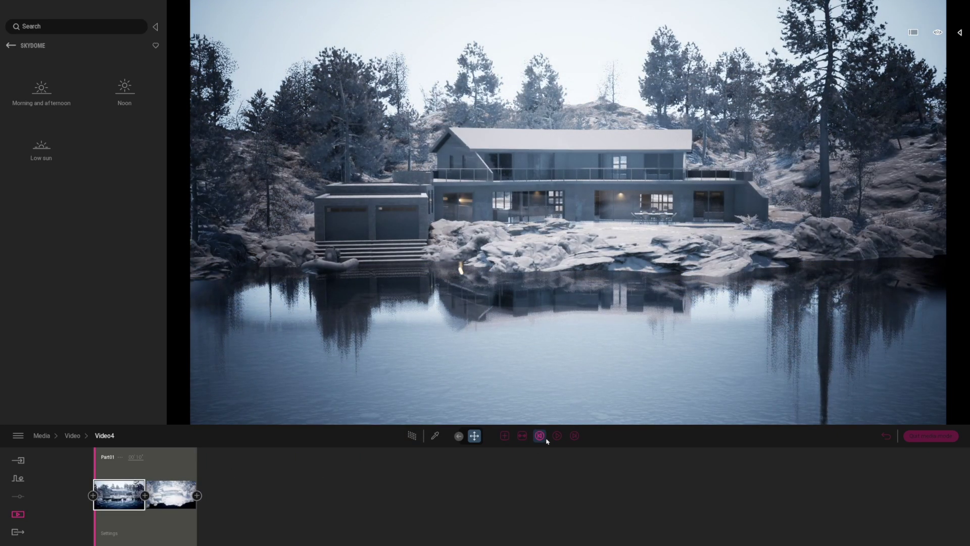
click(557, 436)
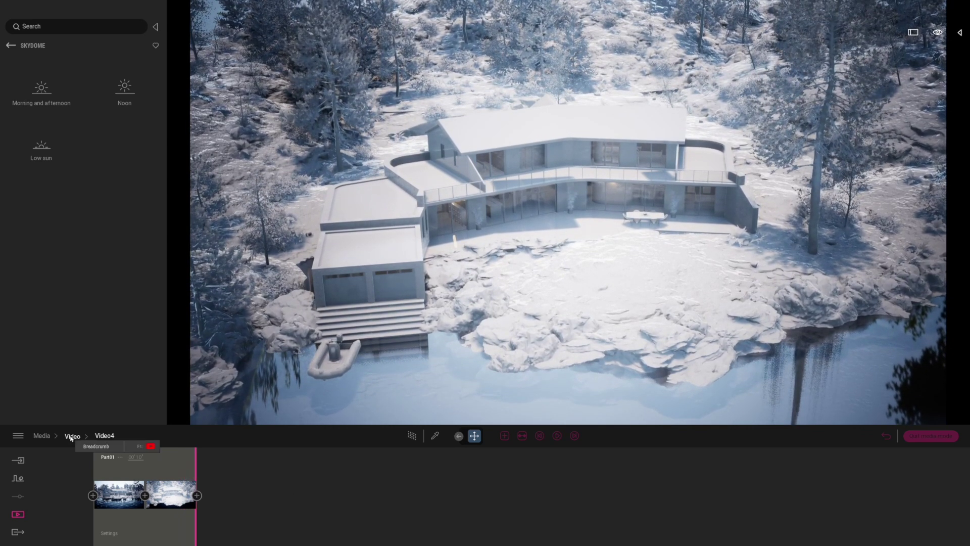
Step: Open the first Video5 clip, switch path tracing off at its start and end keyframes, and play the animation
click(73, 437)
click(376, 472)
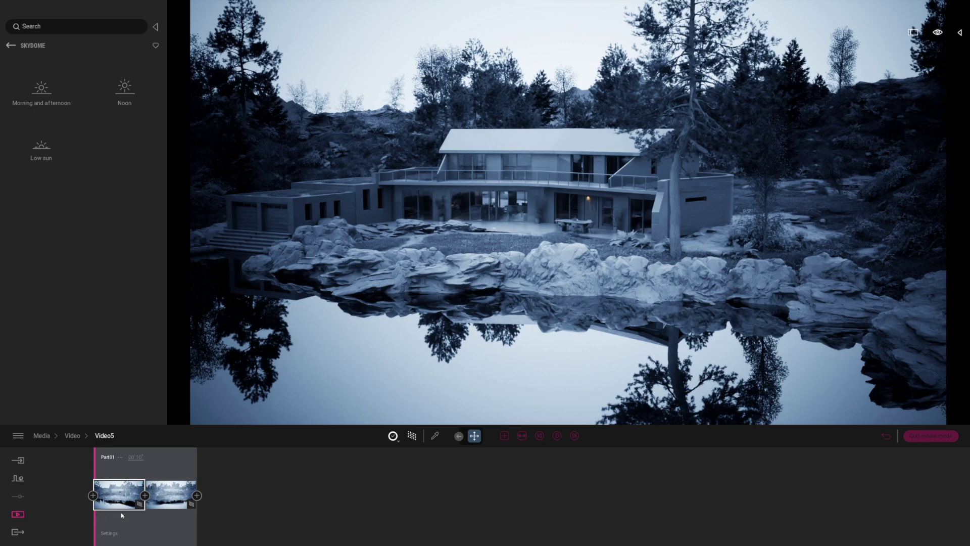
mouse_move(191, 511)
click(414, 437)
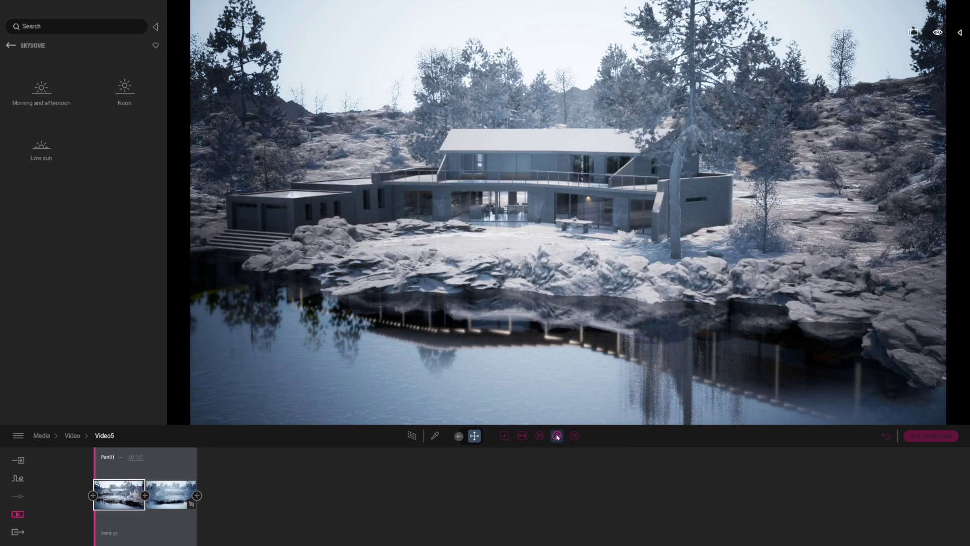
click(558, 437)
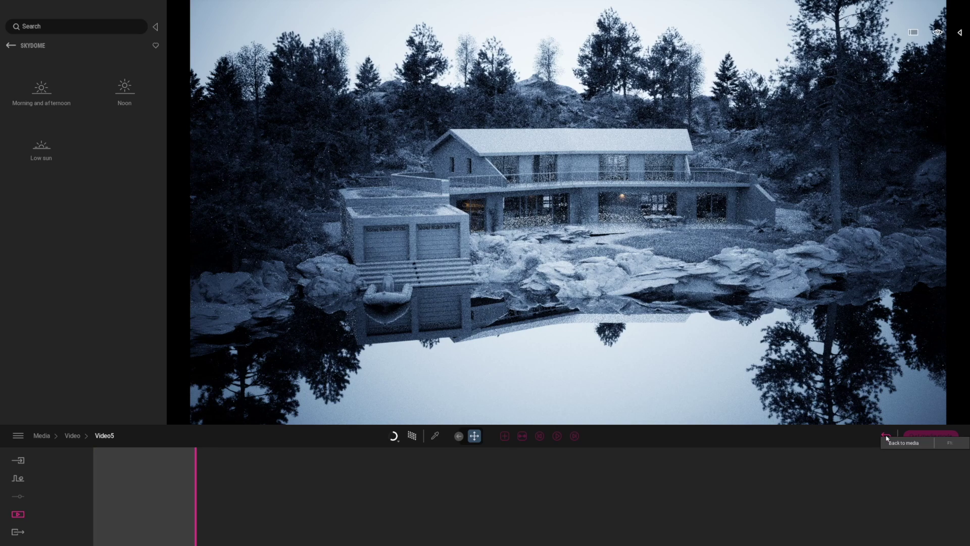
click(410, 436)
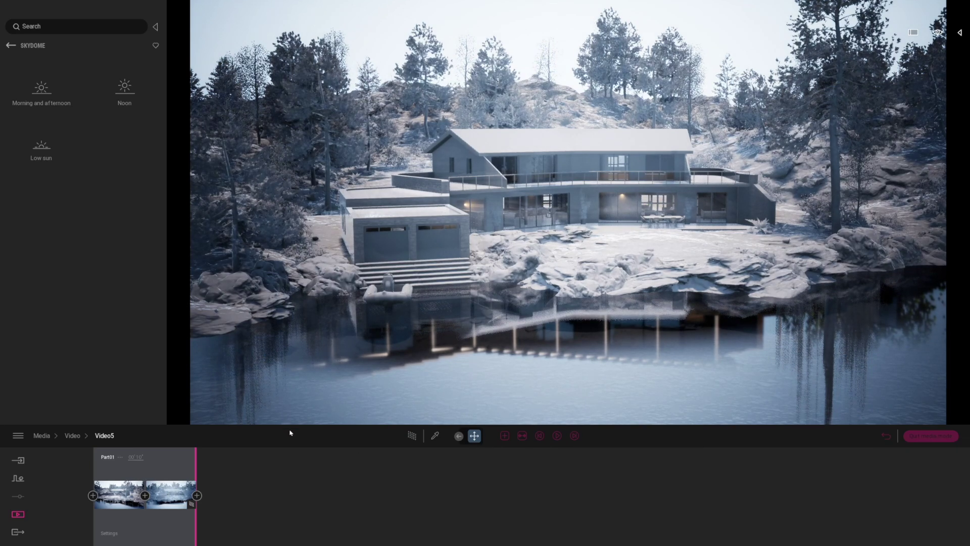
Step: Open the lighting settings of the last clip in the video list, the blue-toned path-traced one
click(72, 436)
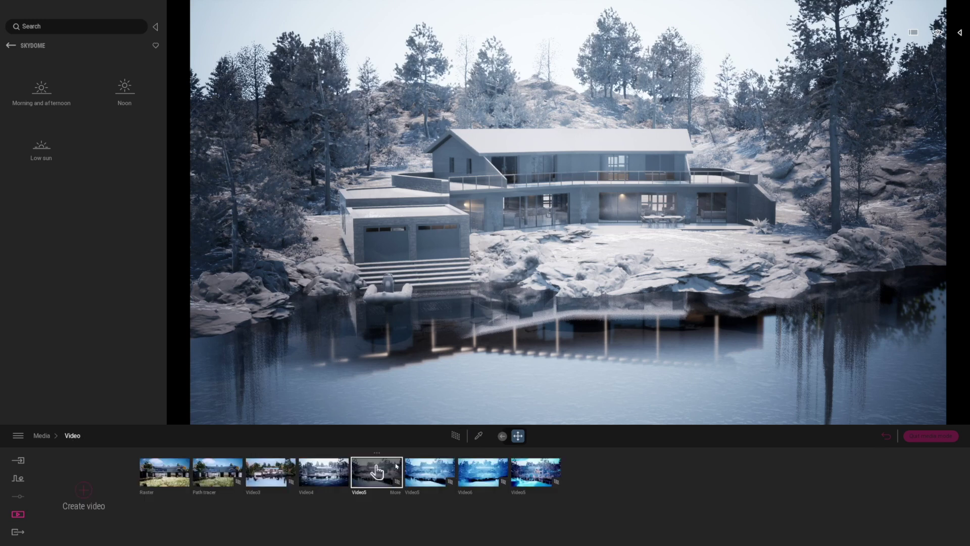
drag(430, 472, 535, 472)
double_click(535, 472)
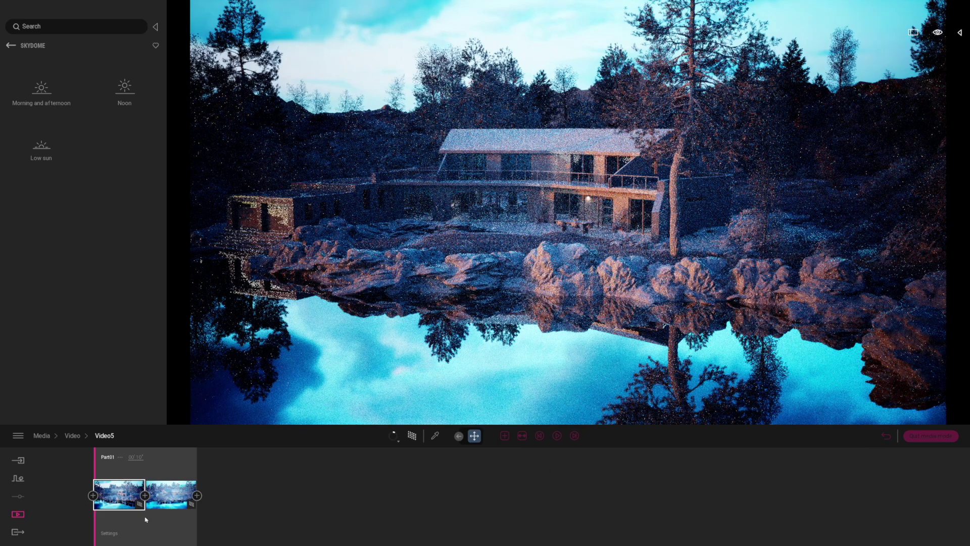
click(108, 535)
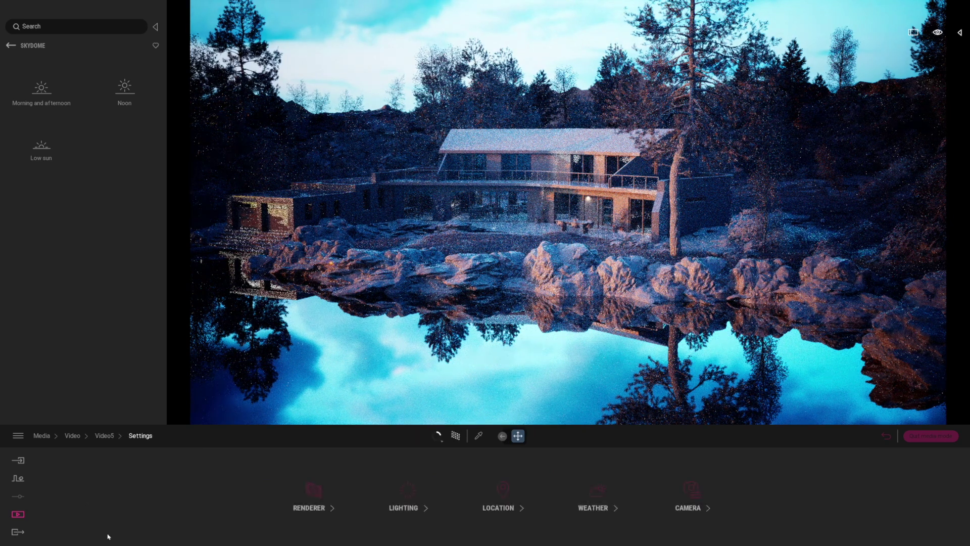
click(408, 488)
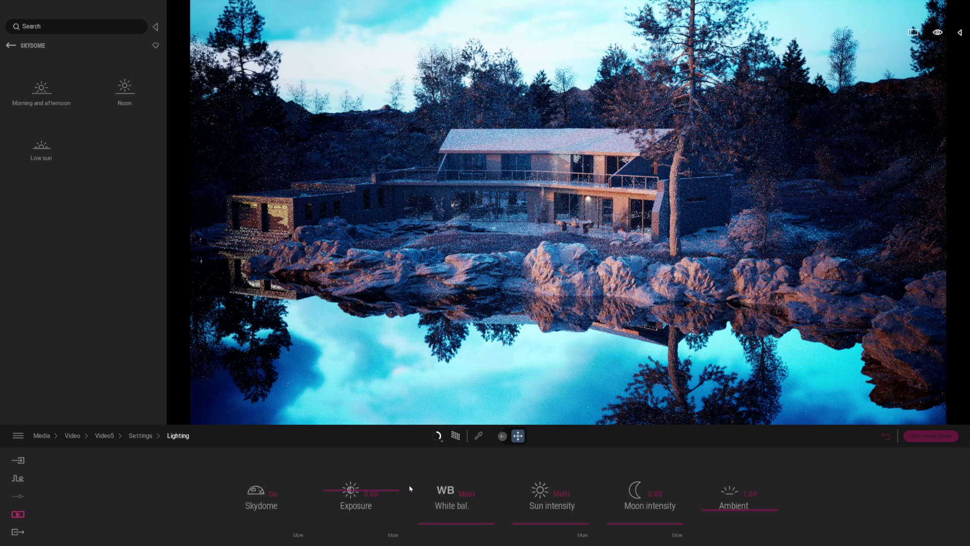
Step: Compare the clip's lighting with the skydome off and on, leaving it on, and open the skydome's settings with the library hidden
click(272, 494)
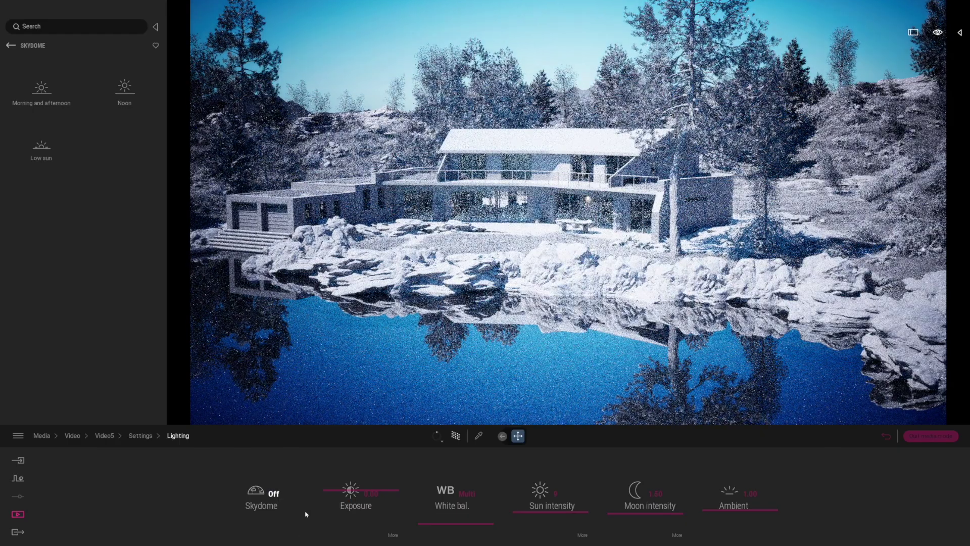
click(272, 494)
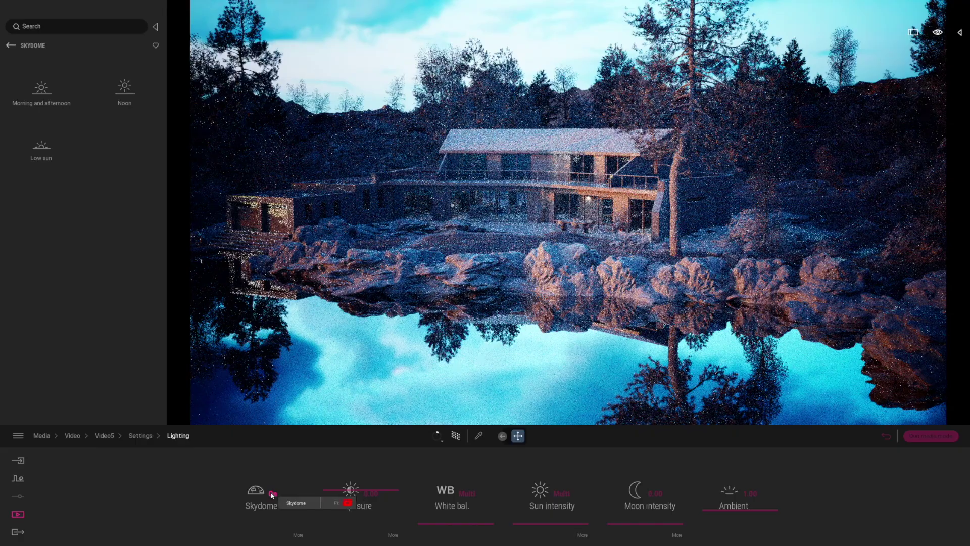
click(271, 495)
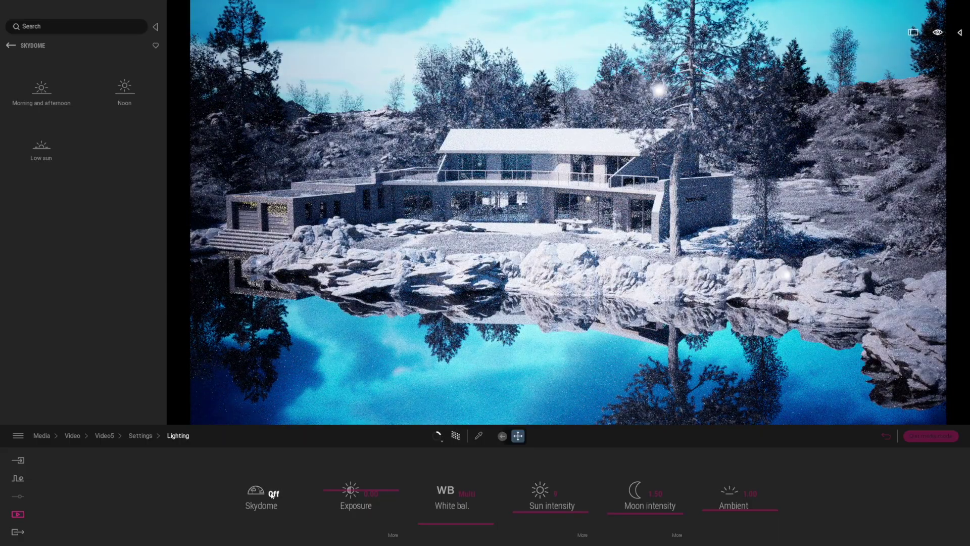
click(271, 495)
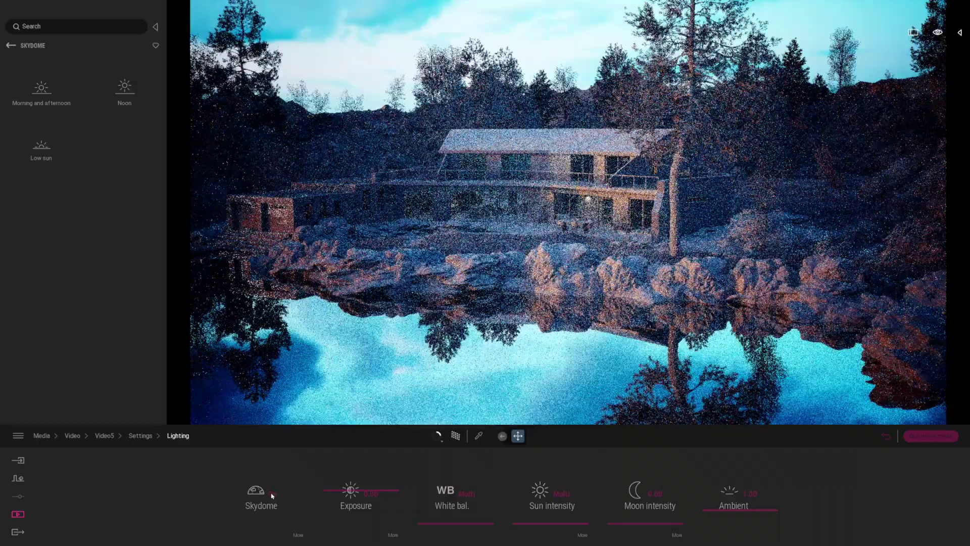
click(297, 535)
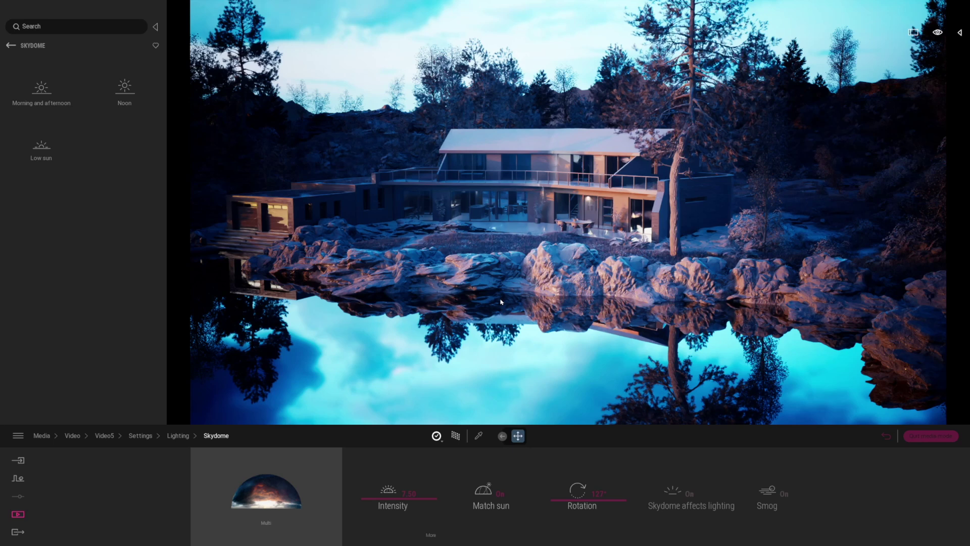
click(155, 27)
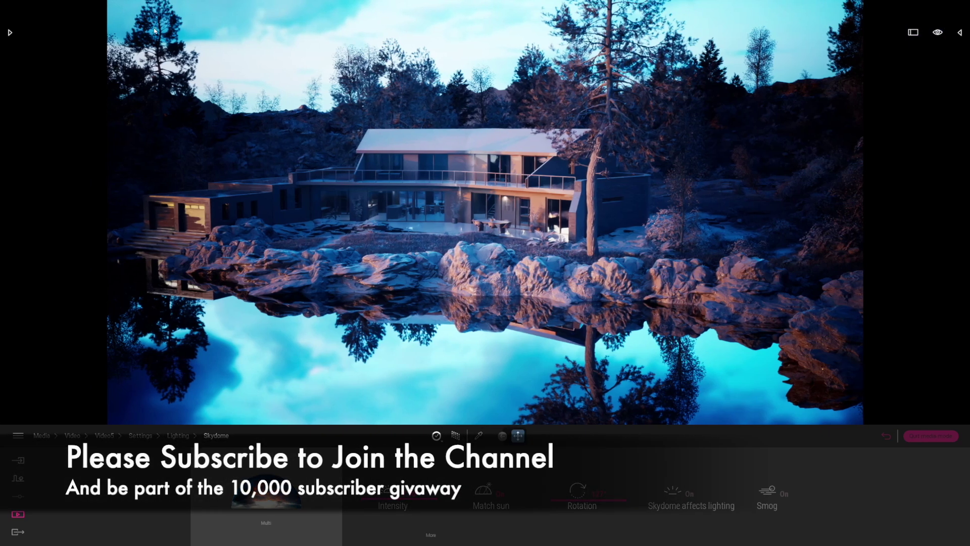